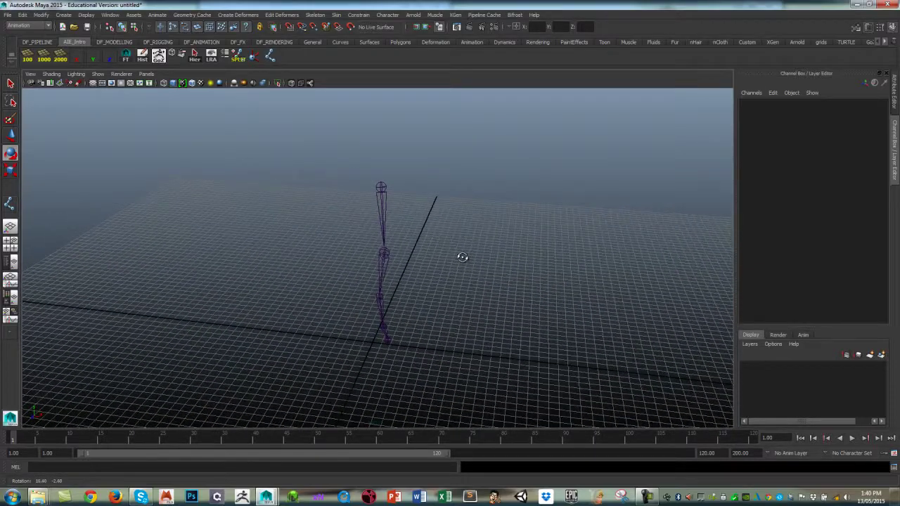
Step: Select the top joint of the leg chain and orbit to face it
left_click_drag(466, 256, 495, 256, "alt")
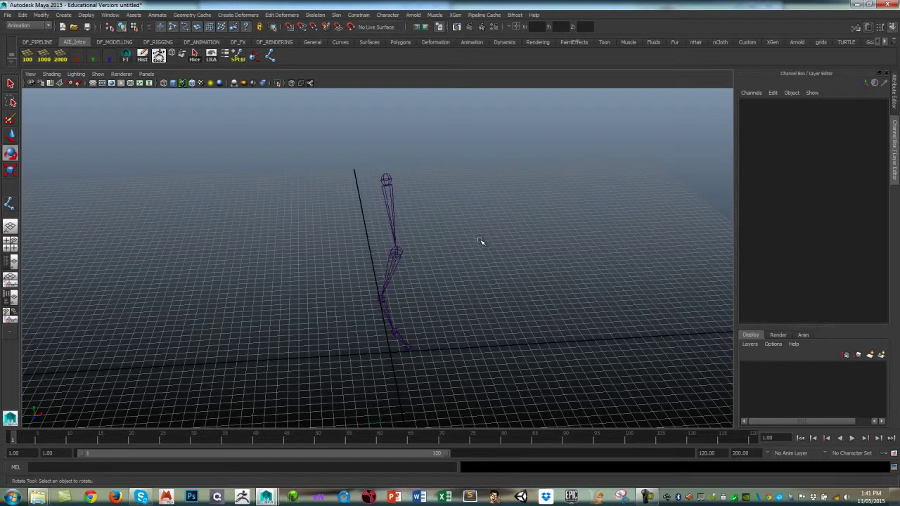
left_click(393, 184)
left_click_drag(524, 211, 559, 211, "alt")
key("q")
left_click_drag(449, 262, 421, 267, "alt")
key("w")
Step: Open the Outliner and expand joint1 to find its child plane pPlane1
key("shift+o")
left_click(31, 198)
left_click(73, 217)
left_click_drag(478, 249, 562, 182, "alt")
left_click(572, 181)
Step: Rotate joint1 with its plane to about 10° on X, checking the plane edge-on
left_click(403, 225)
key("e")
mouse_move(416, 227)
left_mouse_down()
mouse_move(420, 235)
mouse_move(400, 232)
left_mouse_up()
mouse_move(335, 171)
left_mouse_down()
mouse_move(342, 190)
mouse_move(353, 145)
mouse_move(346, 173)
left_mouse_up()
left_click_drag(378, 239, 358, 201)
left_click_drag(564, 184, 504, 155, "alt")
left_click_drag(476, 197, 539, 235)
mouse_move(534, 195)
left_mouse_down("alt")
mouse_move(546, 203)
mouse_move(528, 203)
mouse_move(552, 200)
mouse_move(527, 213)
mouse_move(538, 209)
left_mouse_up("alt")
left_click_drag(539, 193, 513, 154, "alt")
Step: Select pPlane1 and hide it with Ctrl+H
left_click(513, 155)
left_click(512, 156)
key("ctrl+h")
left_click_drag(522, 215, 480, 242, "alt")
Step: Select joint1 and switch to the Move tool
left_click(378, 252)
left_click_drag(384, 253, 453, 215, "alt")
key("w")
mouse_move(451, 208)
left_mouse_down("alt")
mouse_move(448, 237)
mouse_move(458, 207)
mouse_move(448, 219)
left_mouse_up("alt")
left_click(448, 219)
Step: Check joint2, joint3 and joint4 in turn, ending with joint1 selected
left_click(383, 299)
left_click_drag(419, 286, 460, 264, "alt")
left_click(406, 292)
left_click(408, 323)
left_click_drag(434, 293, 468, 220, "alt")
left_click(446, 257)
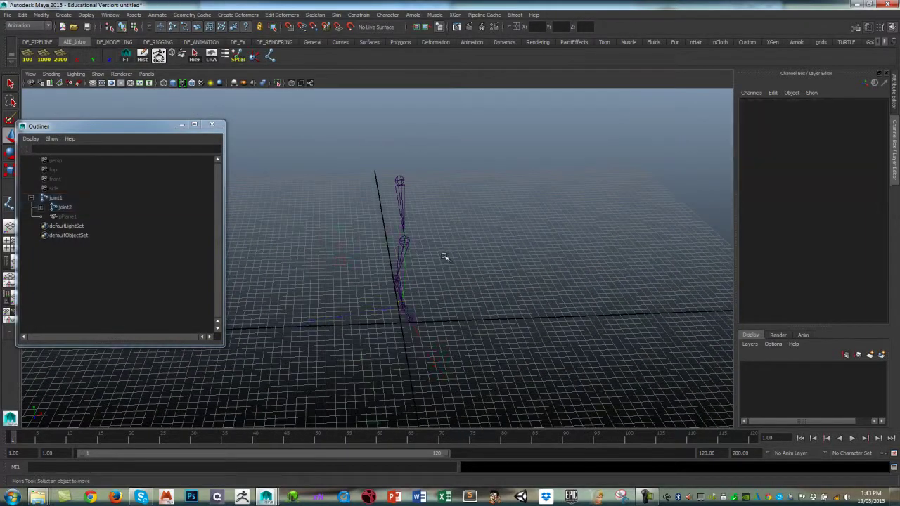
left_click_drag(446, 257, 411, 254, "alt")
left_click(411, 247)
left_click_drag(455, 192, 458, 250, "alt")
left_click(407, 203)
Step: Move joint6 up and away from the foot
left_click_drag(466, 246, 429, 181, "alt")
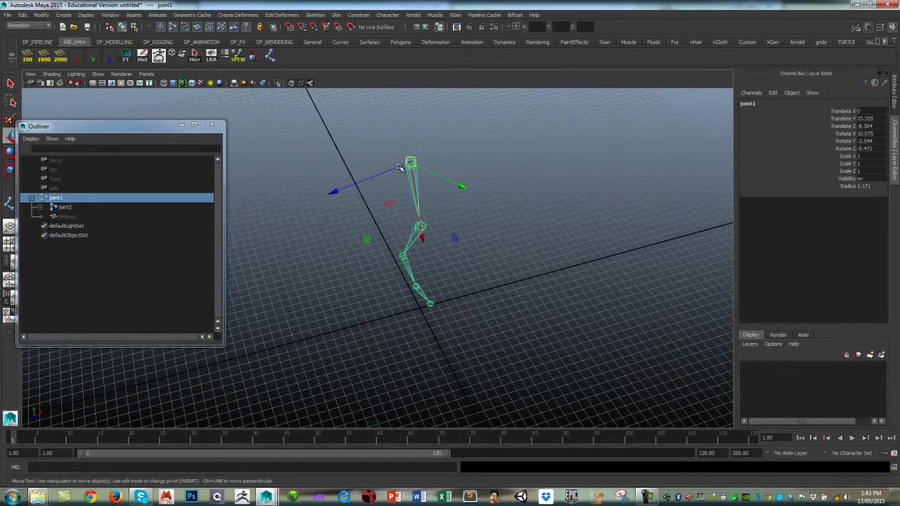
left_click_drag(459, 252, 422, 273, "alt")
left_click(436, 280)
left_click(432, 282)
left_click_drag(422, 286, 415, 307, "alt")
left_click_drag(436, 288, 475, 273, "alt")
left_click_drag(424, 223, 440, 201)
left_click_drag(460, 251, 549, 304)
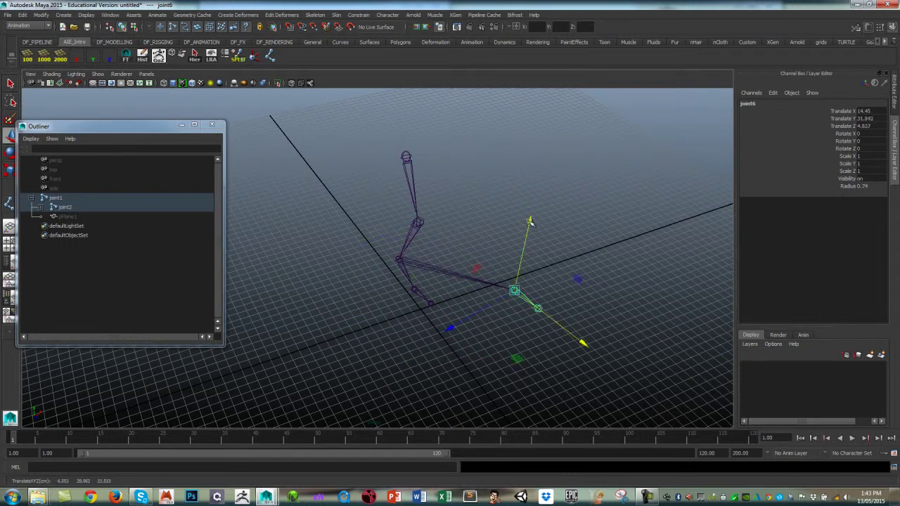
left_click_drag(532, 218, 534, 258)
left_click_drag(538, 305, 548, 313)
mouse_move(544, 198)
left_mouse_down("alt")
mouse_move(494, 190)
mouse_move(495, 216)
mouse_move(496, 199)
mouse_move(536, 199)
left_mouse_up("alt")
Step: Unparent joint6 from the leg chain with Shift+P
left_click(570, 194)
left_click(489, 245)
key("shift+p")
left_click(538, 214)
left_click(510, 265)
left_click(534, 276)
left_click(488, 246)
Step: Rename joint6 to 'test' in the Channel Box
left_click_drag(492, 248, 735, 132, "alt")
left_click(763, 106)
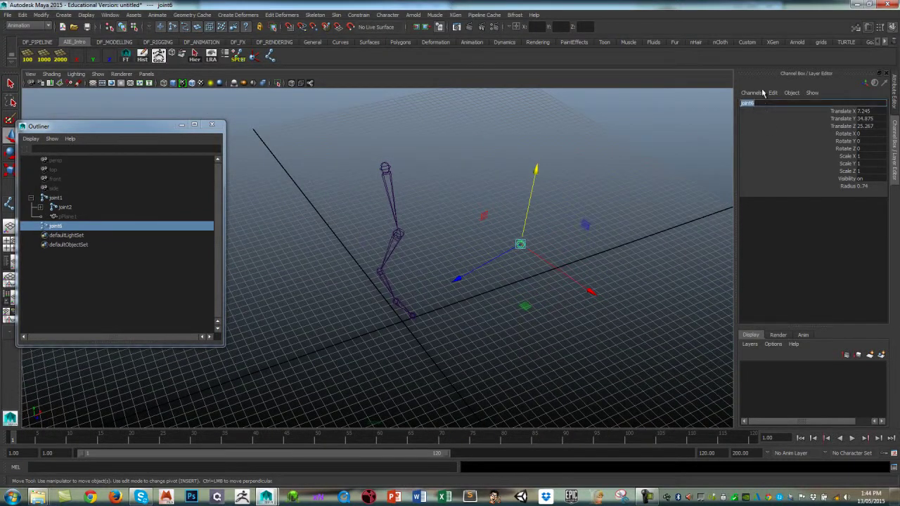
key("Return")
left_click_drag(482, 225, 415, 249, "alt")
Step: Unparent joint2 from joint1 with Shift+P
left_click_drag(488, 260, 464, 246, "alt")
left_click_drag(412, 232, 436, 233, "alt")
left_click(435, 225)
left_click(406, 236)
key("shift+p")
left_click(364, 228)
Step: Unparent joint3 and joint4 too, leaving each as a top-level joint
left_click(376, 293)
key("shift+p")
left_click(331, 264)
left_click(401, 322)
key("shift+p")
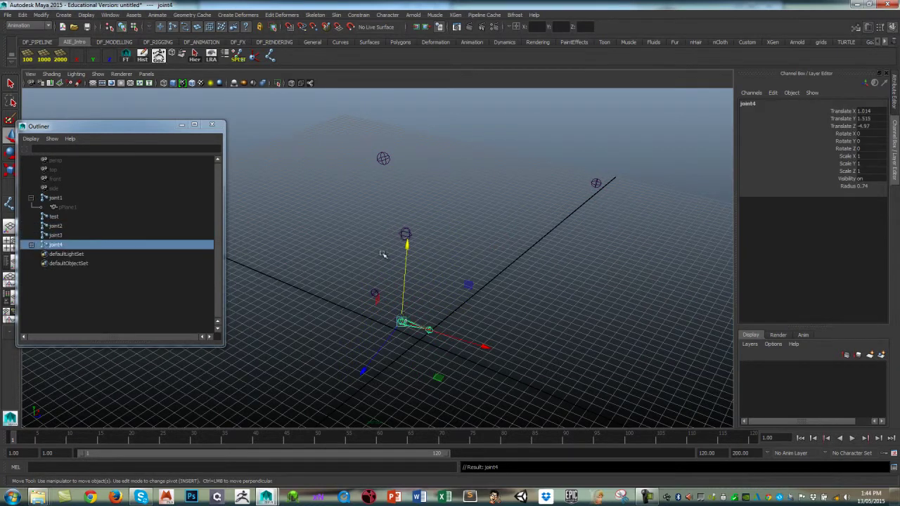
left_click(329, 204)
left_click_drag(327, 203, 413, 287)
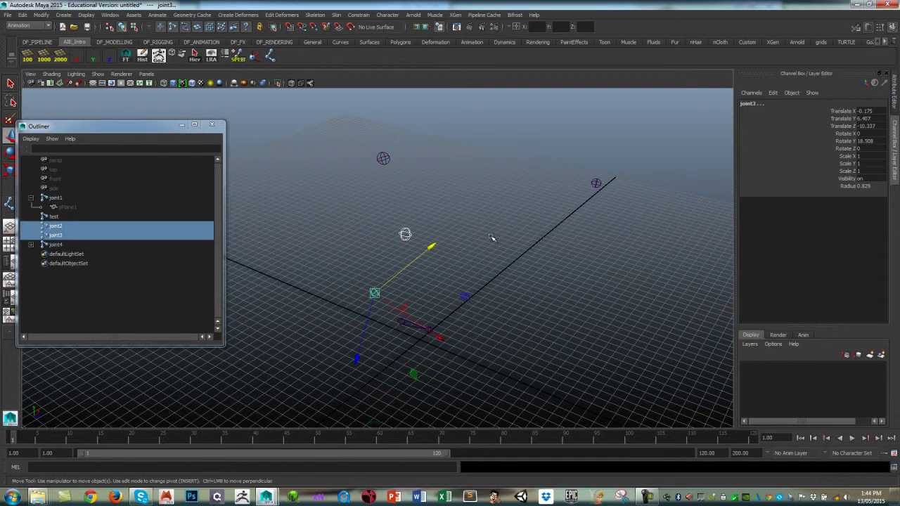
left_click_drag(488, 234, 432, 247, "alt")
left_click(468, 273)
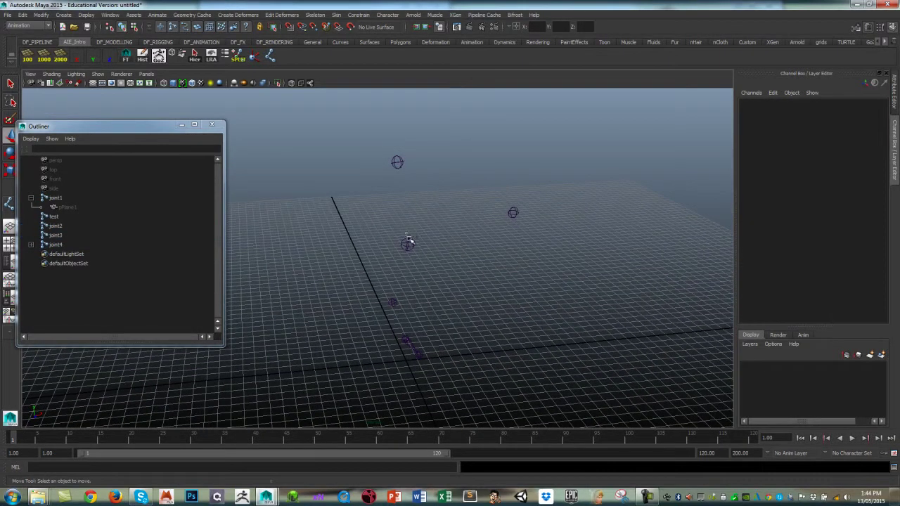
Step: In the Attribute Editor, set joint2's Joint Orient to 0, 0, 0
left_click(414, 246)
key("ctrl+a")
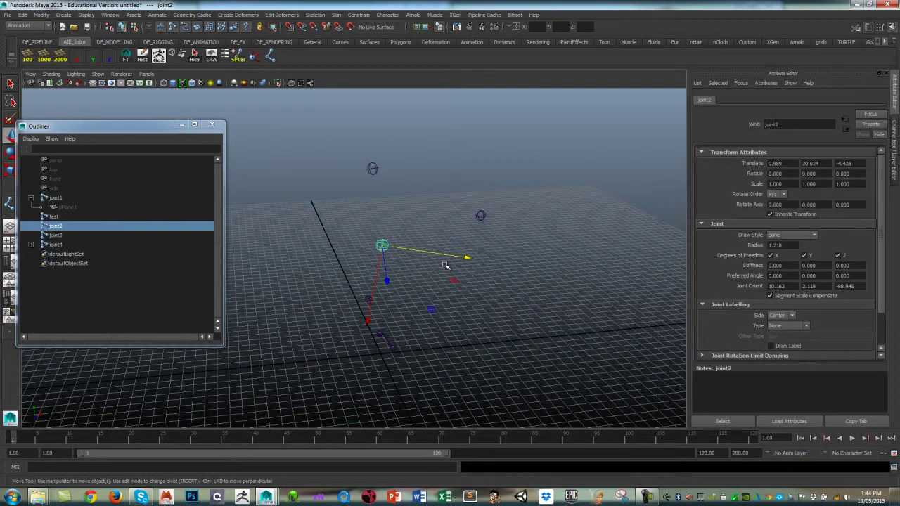
double_click(788, 287)
type("0")
key("Tab")
type("0")
key("Tab")
type("0")
key("Return")
Step: Set joint3's Rotate Y to 0
left_click(369, 300)
double_click(808, 174)
type("0")
key("Return")
Step: Set joint3's Joint Orient X, Y and Z to 0
double_click(782, 286)
type("0")
key("Tab")
type("0")
key("Tab")
type("0")
key("Return")
left_click_drag(494, 278, 480, 283, "alt")
left_click(479, 283)
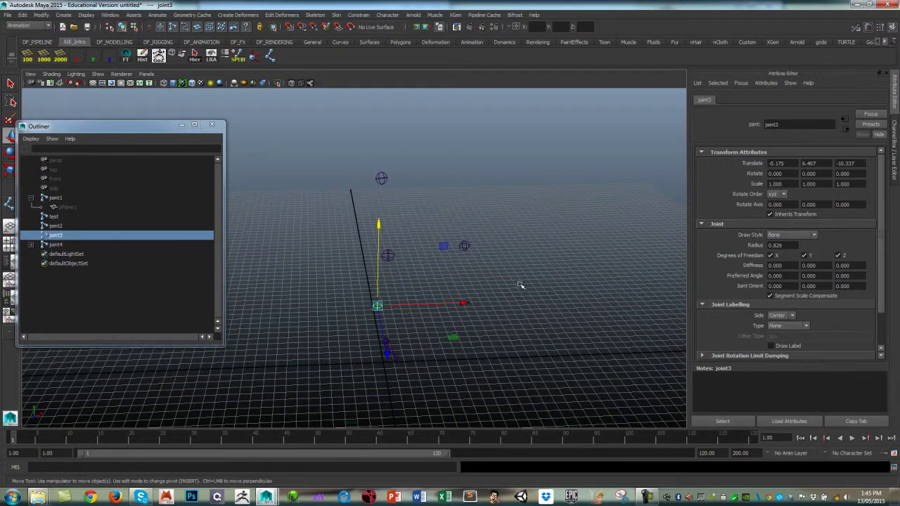
Step: Check joint2 and joint3 from several angles after zeroing their orients
left_click(382, 246)
left_click_drag(424, 268, 414, 261, "alt")
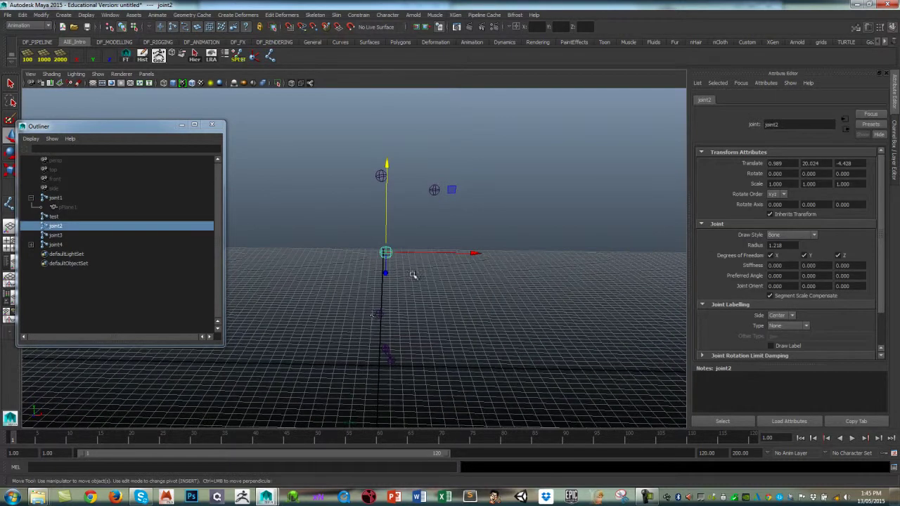
left_click(381, 317)
left_click_drag(394, 323, 430, 316, "alt")
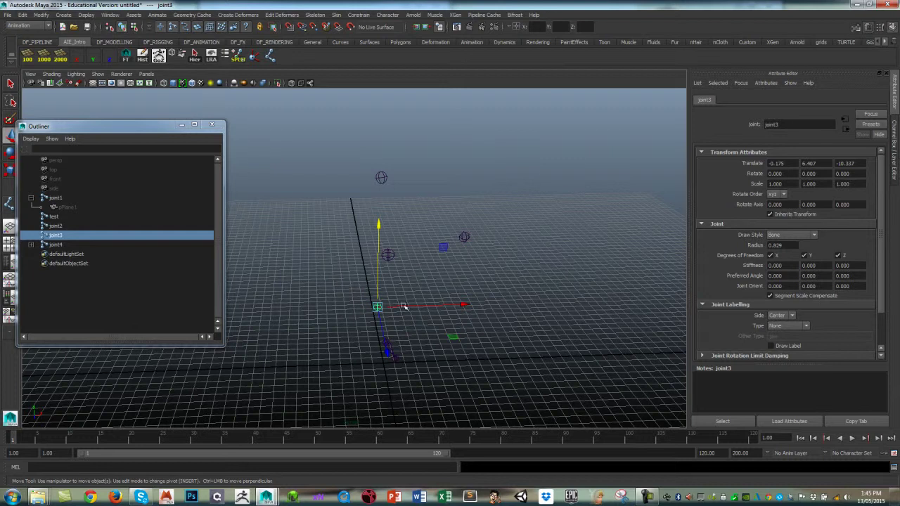
left_click_drag(505, 322, 494, 302, "alt")
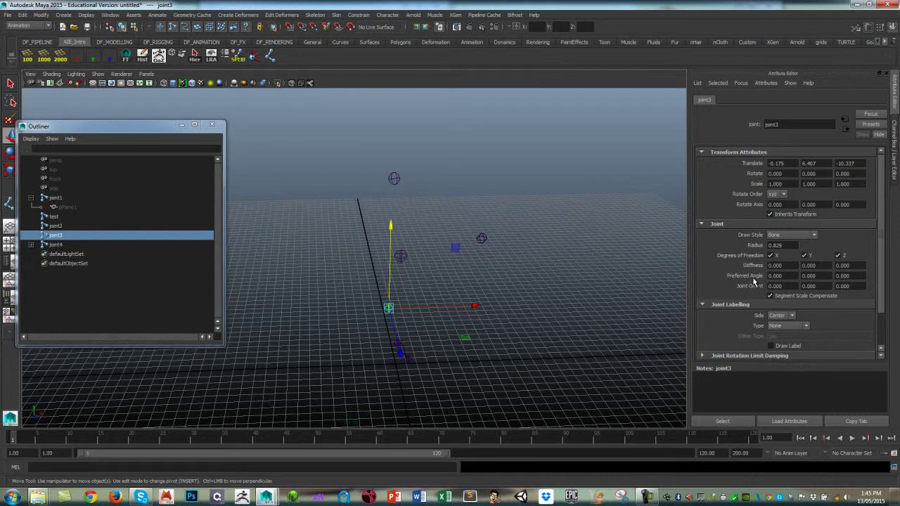
mouse_move(531, 276)
left_mouse_down("alt")
mouse_move(500, 295)
mouse_move(506, 291)
mouse_move(477, 277)
mouse_move(565, 274)
mouse_move(517, 262)
mouse_move(532, 277)
mouse_move(524, 279)
left_mouse_up("alt")
left_click(524, 279)
Step: Select joint3 first, then add joint2 to the selection
left_click(422, 242)
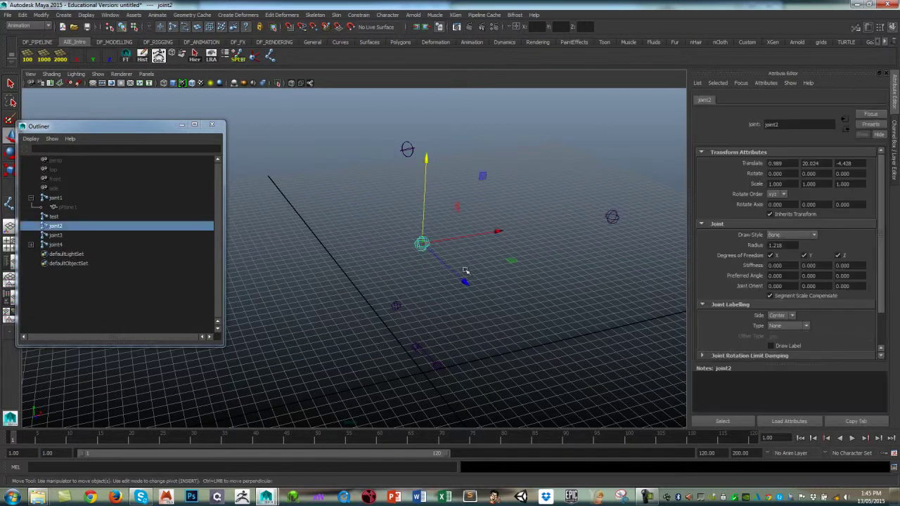
mouse_move(473, 292)
left_mouse_down("alt")
mouse_move(464, 293)
mouse_move(476, 308)
mouse_move(465, 294)
left_mouse_up("alt")
left_click(388, 318)
left_click(419, 245)
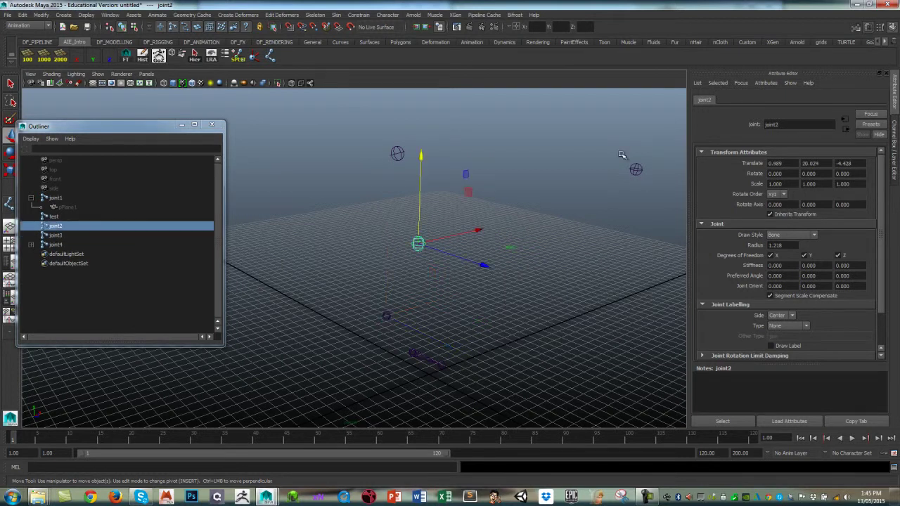
left_click(635, 169)
left_click_drag(639, 182, 598, 229, "alt")
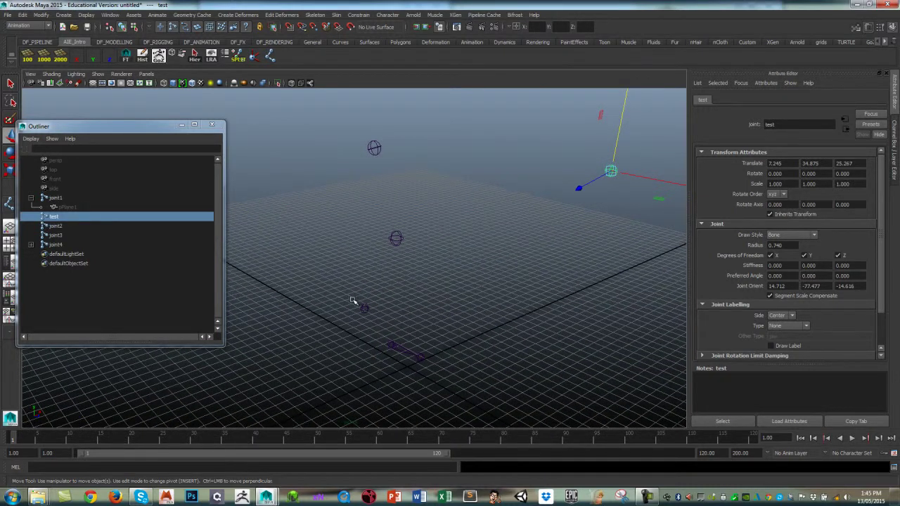
left_click_drag(351, 294, 371, 320)
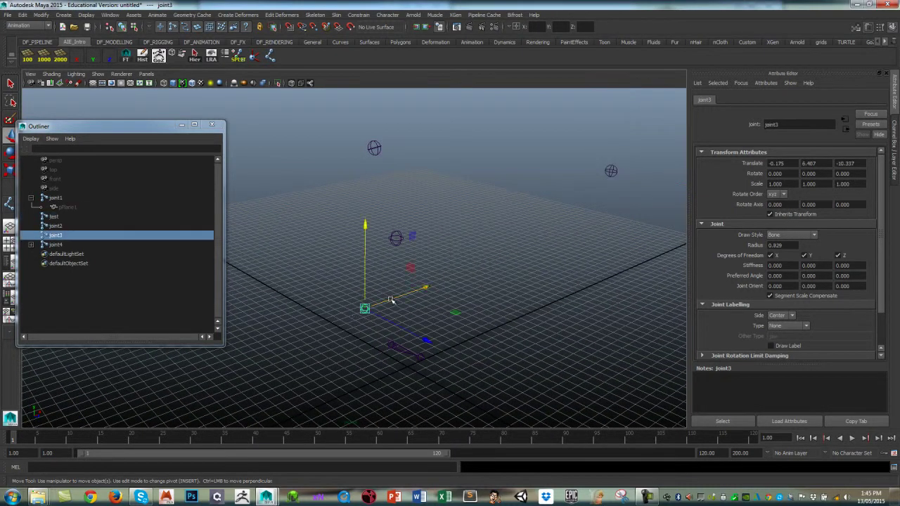
left_click(396, 237, "shift")
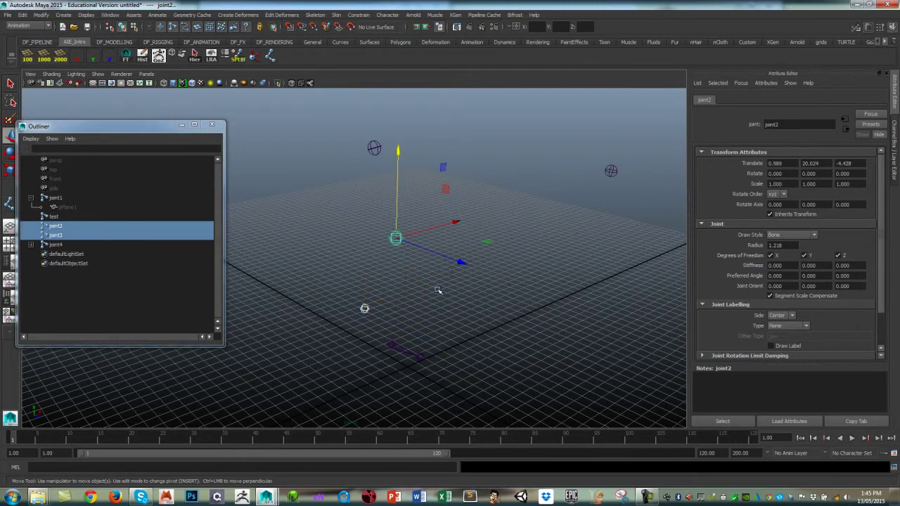
mouse_move(430, 299)
left_mouse_down("alt")
mouse_move(444, 302)
mouse_move(441, 258)
mouse_move(417, 288)
left_mouse_up("alt")
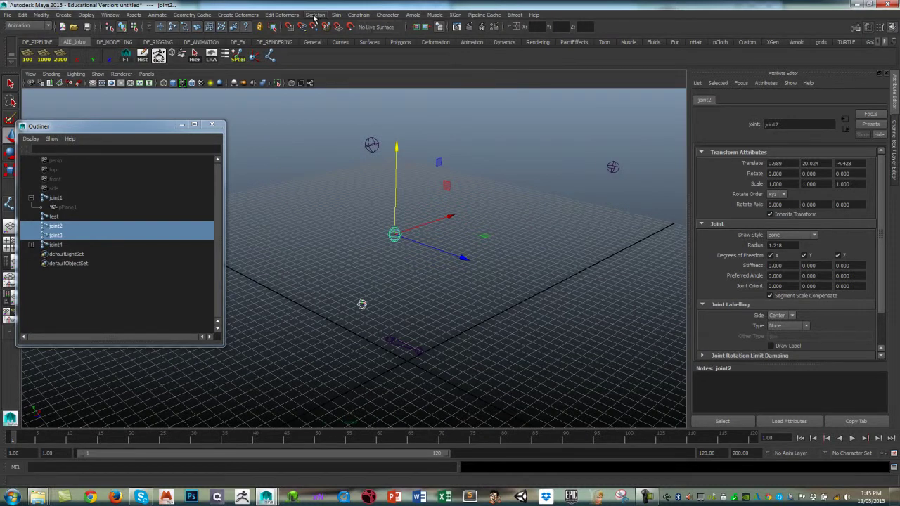
Step: Open the Aim Constraint options and reset them to defaults
left_click(358, 15)
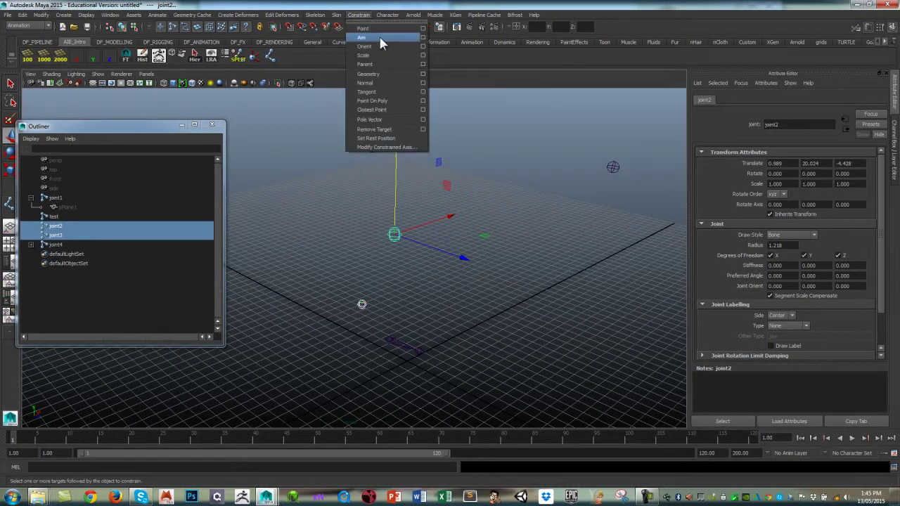
left_click(423, 37)
left_click_drag(582, 19, 625, 26)
middle_click_drag(475, 208, 436, 218, "alt")
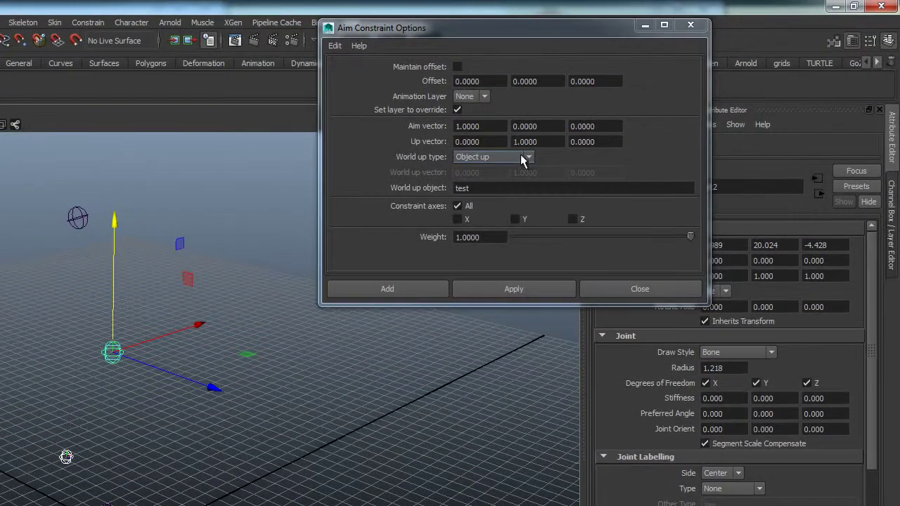
left_click(524, 157)
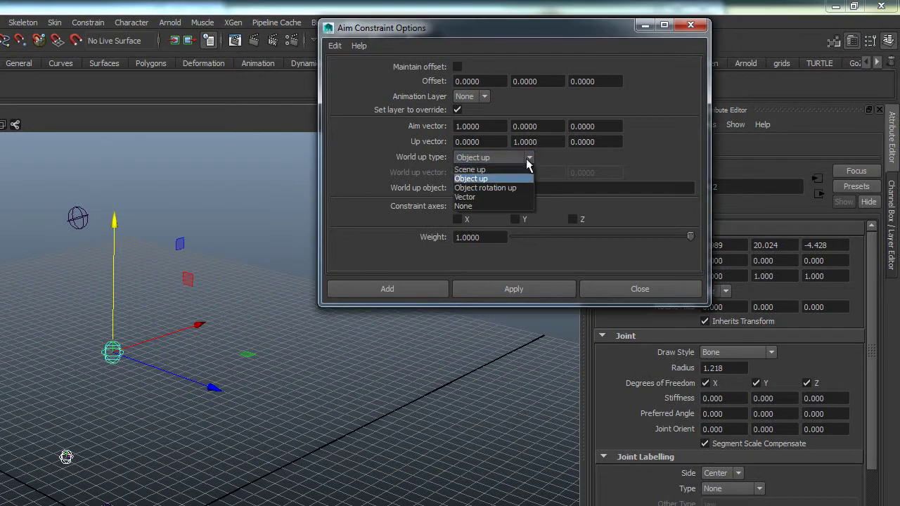
left_click(335, 47)
left_click(335, 45)
left_click(360, 73)
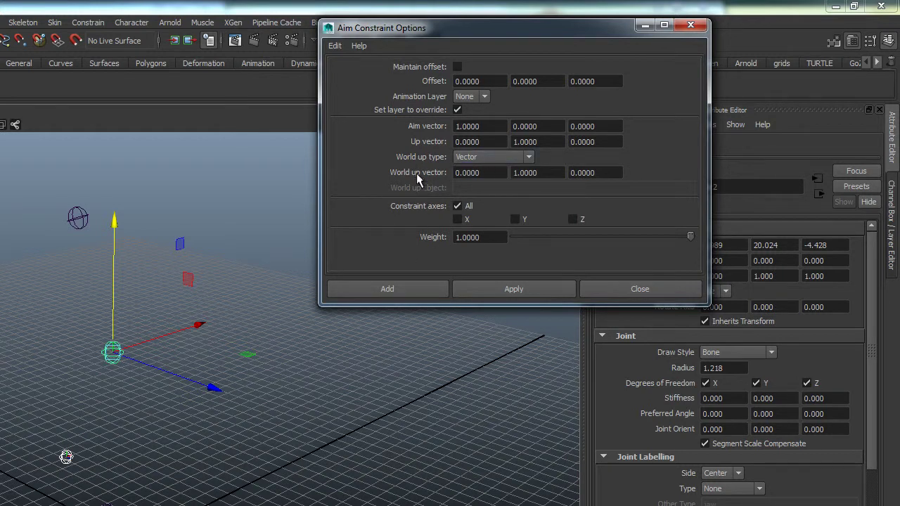
Step: Set World up type to Object up and enter test as the world up object
left_click(531, 162)
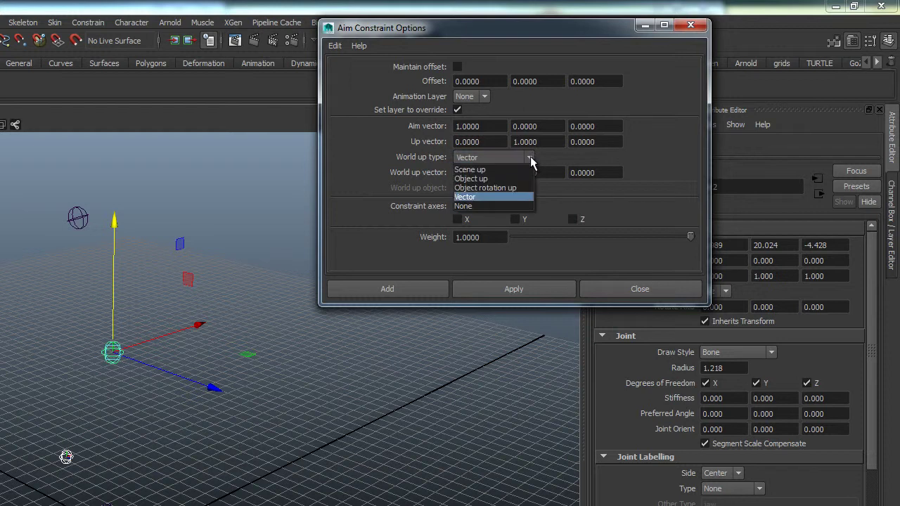
left_click(482, 175)
middle_click_drag(342, 387, 185, 412, "alt")
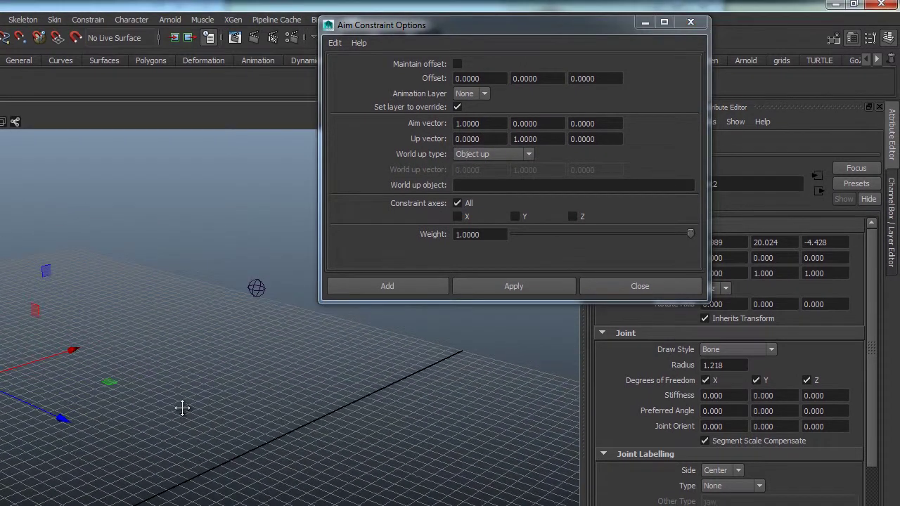
middle_click_drag(261, 298, 318, 310, "alt")
left_click(471, 183)
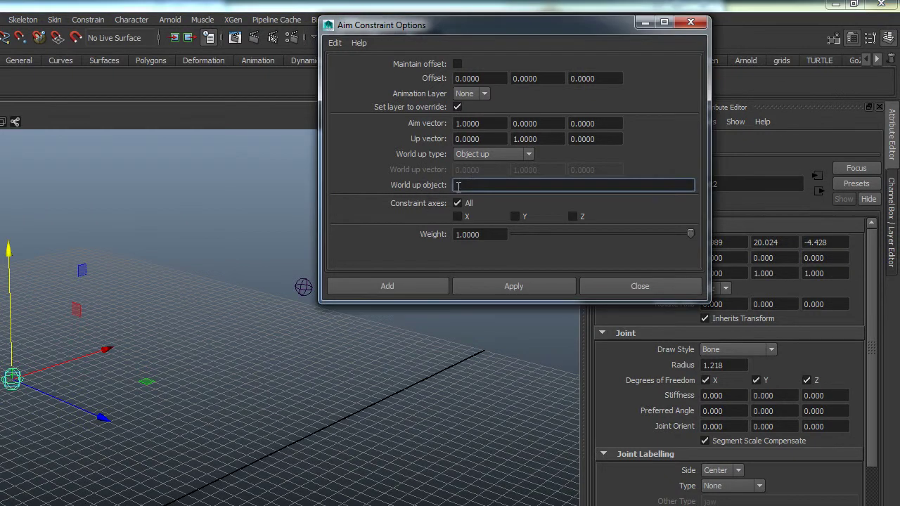
left_click_drag(567, 25, 531, 46)
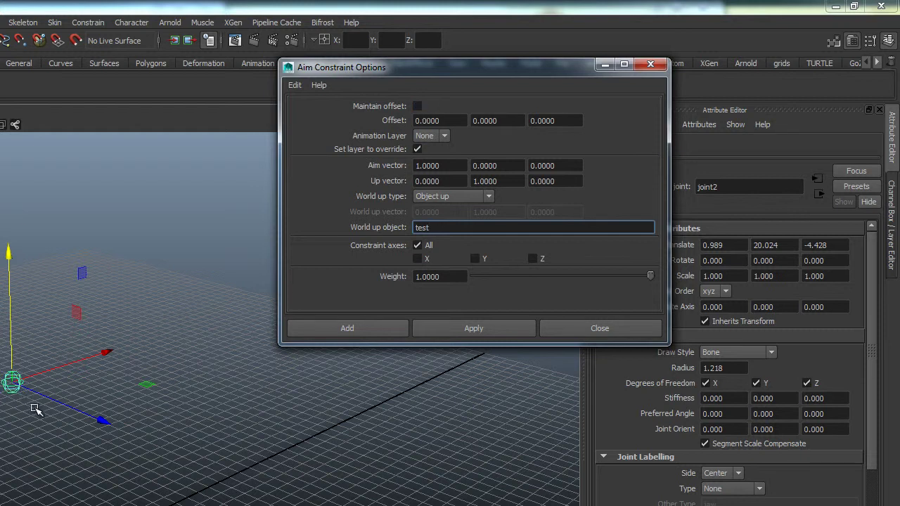
Step: Apply the aim constraint to joint2 with test as up object, rotating it to 76.792, 23.381, -94.883
left_click(463, 328)
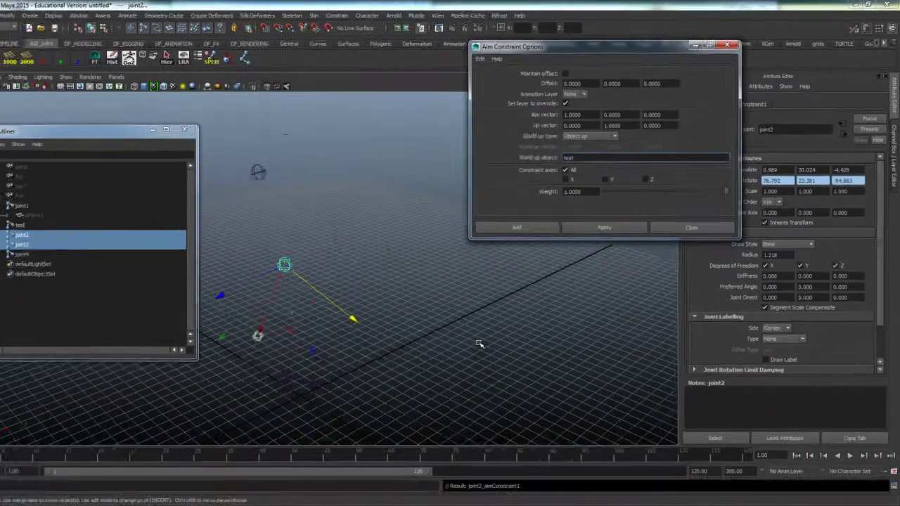
left_click_drag(495, 344, 382, 303, "alt")
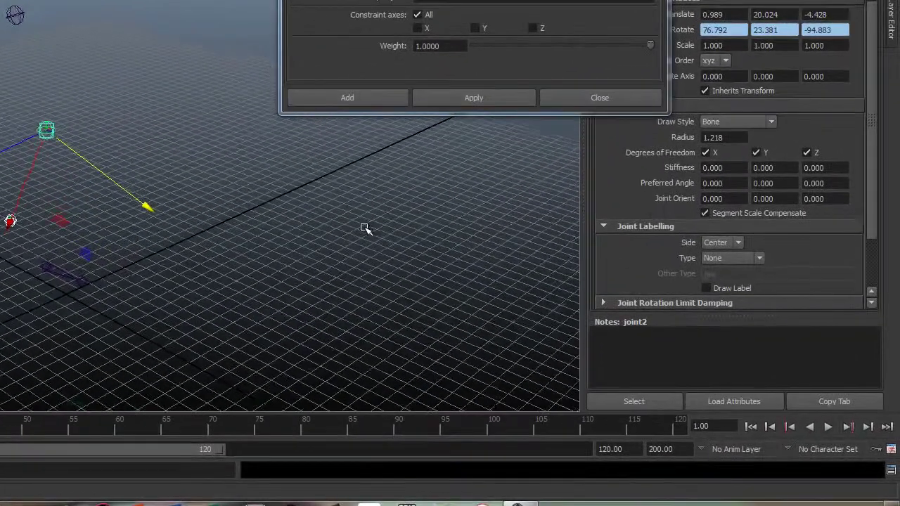
left_click_drag(365, 229, 234, 236, "alt")
left_click_drag(37, 224, 157, 236, "alt")
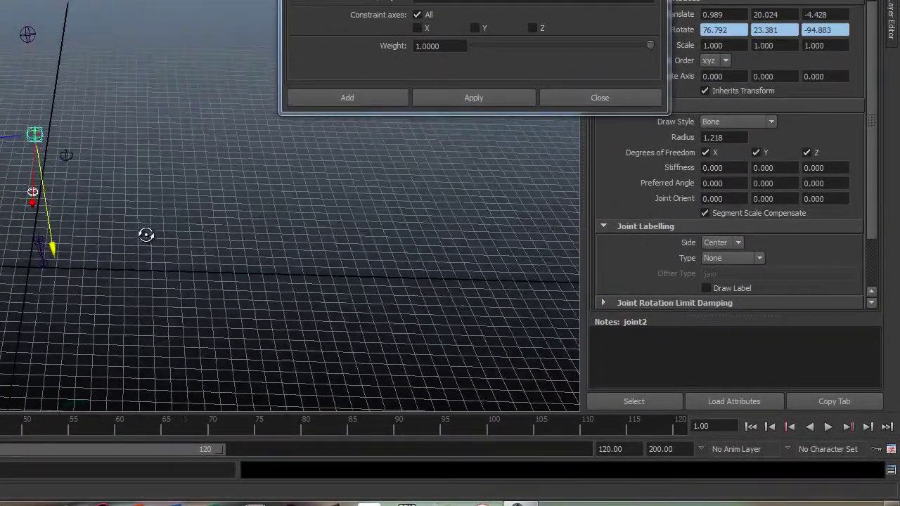
left_click_drag(147, 236, 138, 245, "alt")
left_click_drag(130, 176, 153, 184, "alt")
Step: Select the test helper joint and joint2 from several angles to inspect joint2's new aim
left_click(133, 180)
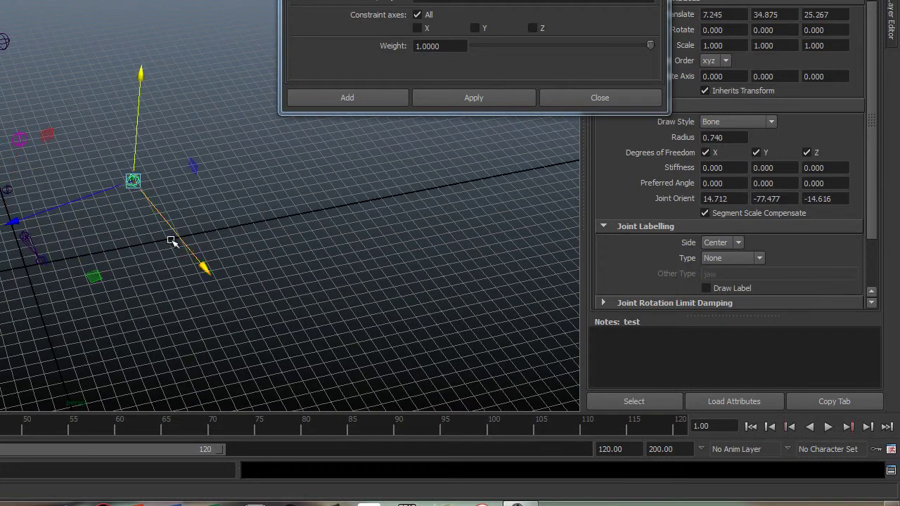
middle_click_drag(237, 211, 264, 195, "alt")
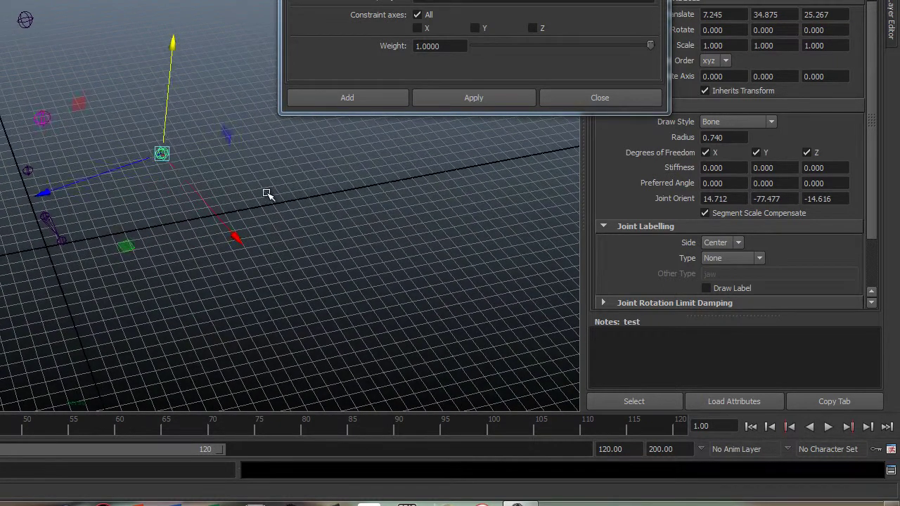
left_click(195, 169)
left_click(42, 116)
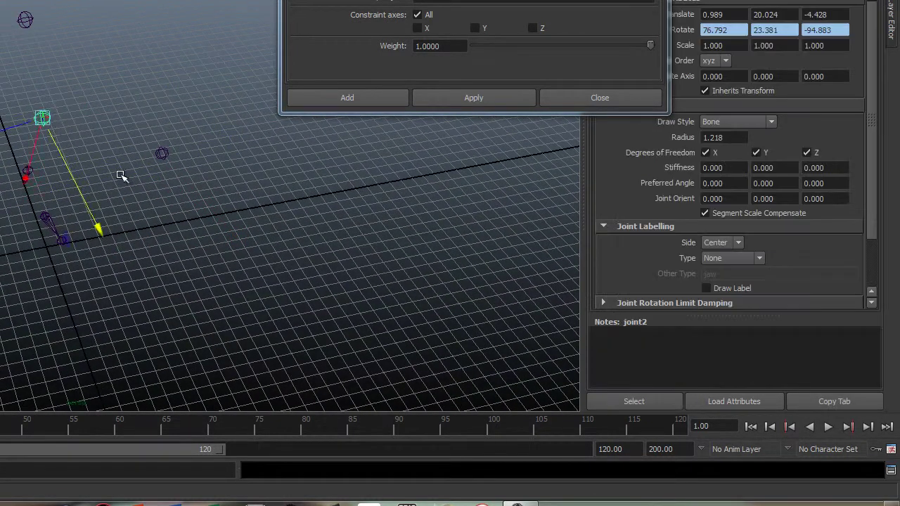
left_click_drag(124, 183, 148, 166, "alt")
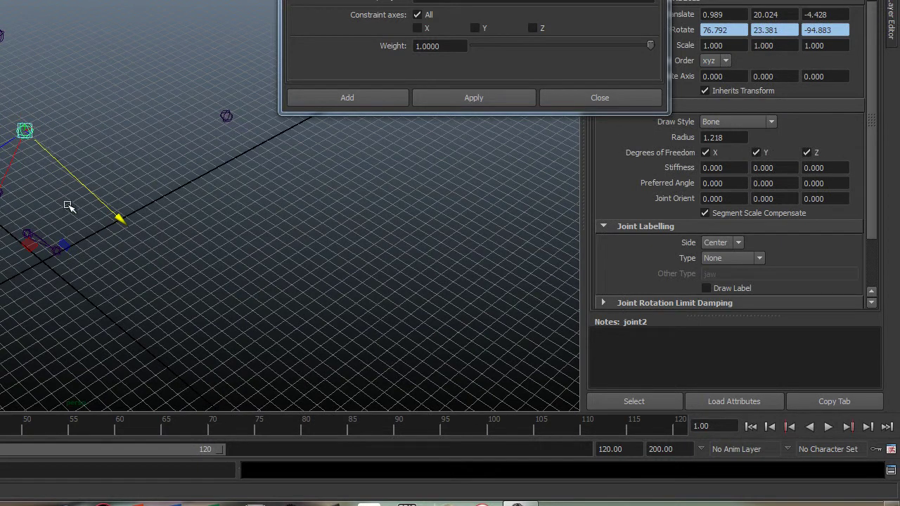
left_click_drag(109, 184, 104, 218, "alt")
left_click_drag(157, 231, 105, 233, "alt")
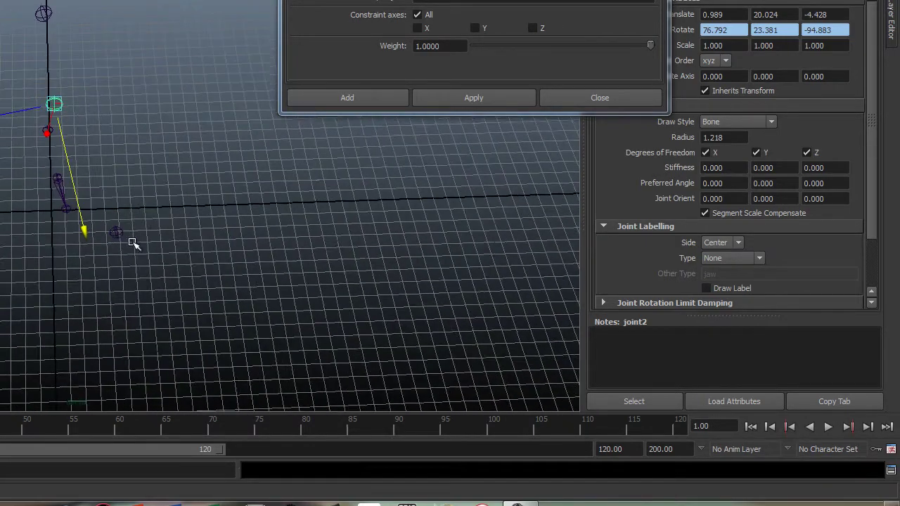
left_click_drag(161, 235, 111, 237, "alt")
left_click_drag(141, 210, 120, 209, "alt")
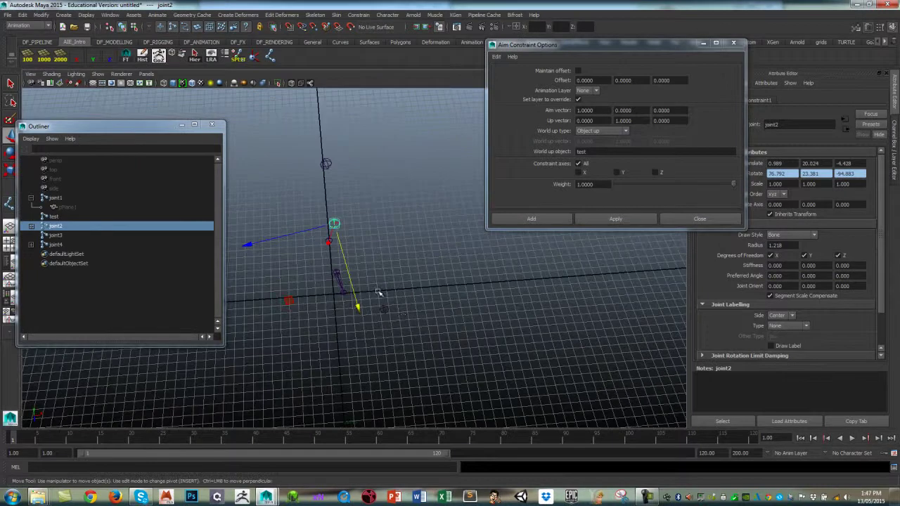
left_click(380, 294)
left_click_drag(379, 293, 437, 319, "alt")
middle_click_drag(438, 321, 457, 324, "alt")
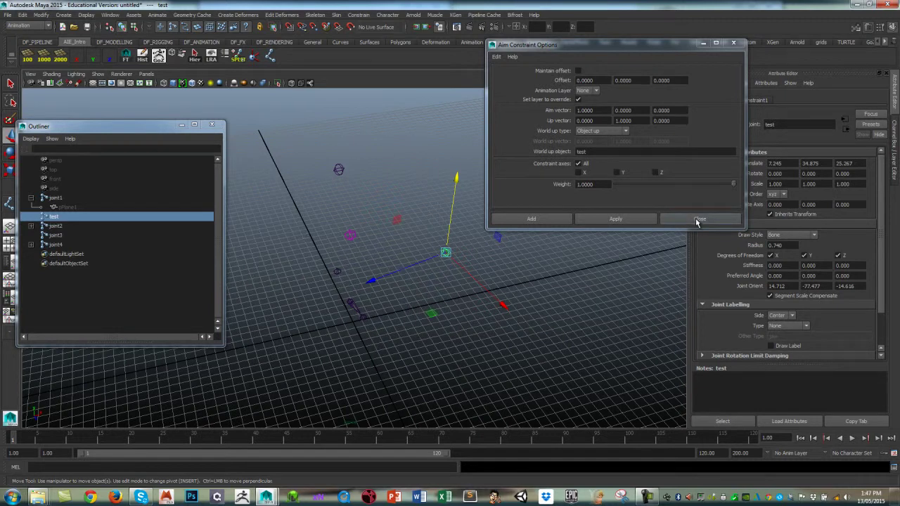
Step: Close the aim options and delete joint2_aimConstraint1 from the Outliner, keeping joint2's rotation
left_click(697, 220)
left_click(360, 241)
left_click(350, 235)
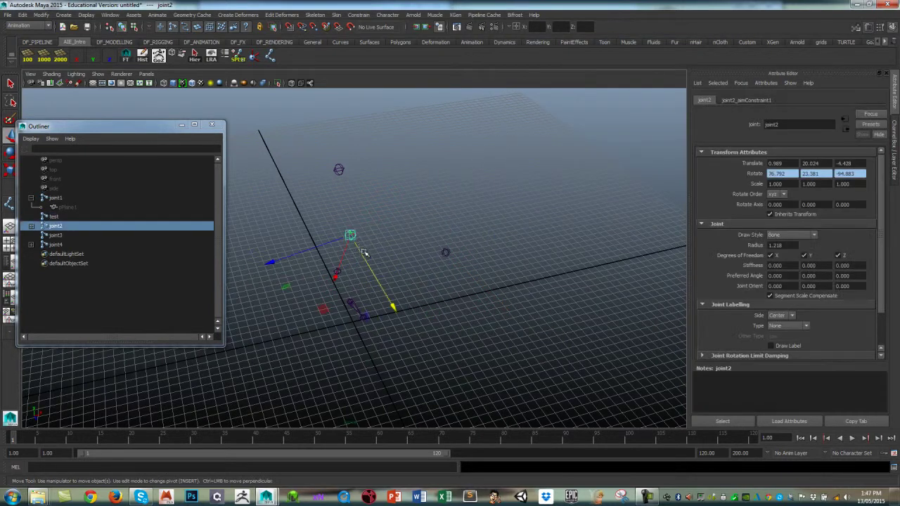
left_click(31, 225)
left_click_drag(136, 127, 158, 119)
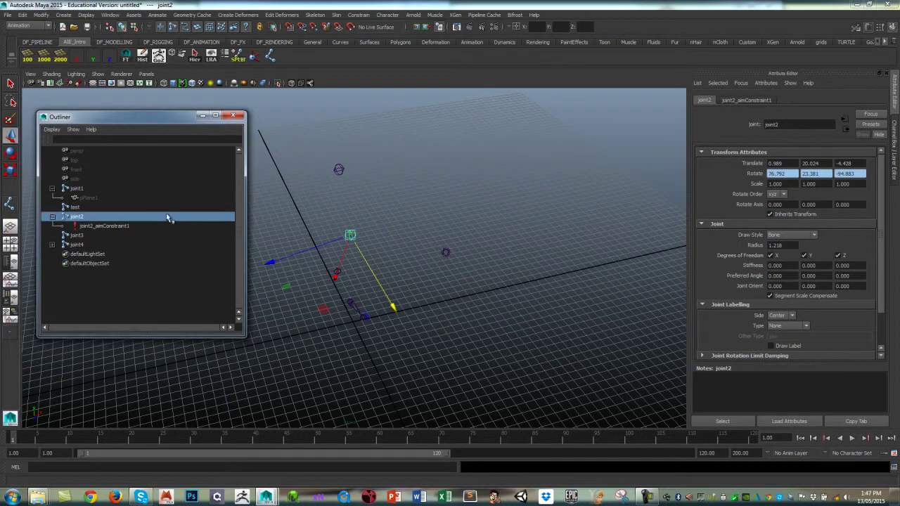
left_click(106, 226)
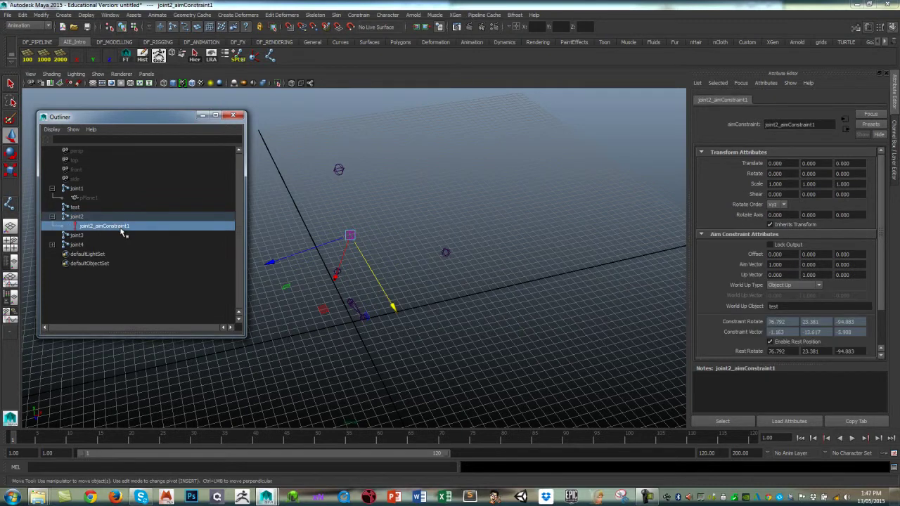
key("Delete")
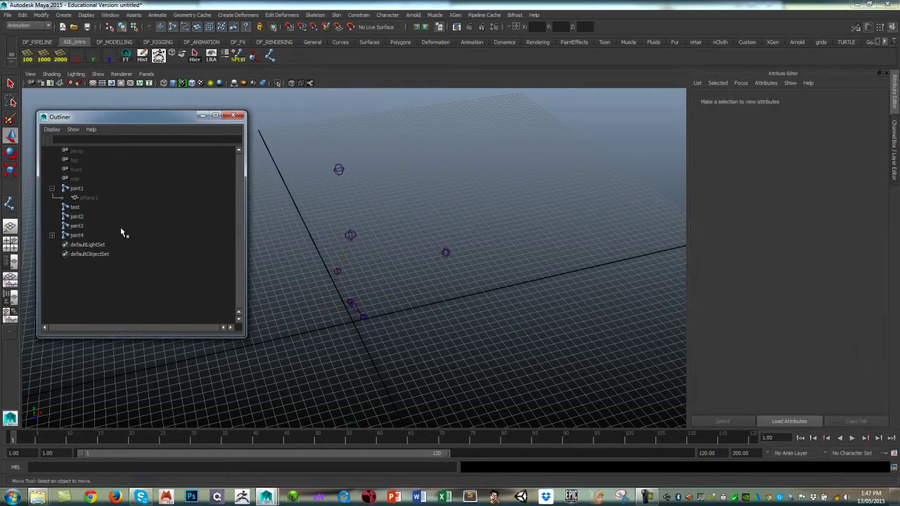
left_click(349, 233)
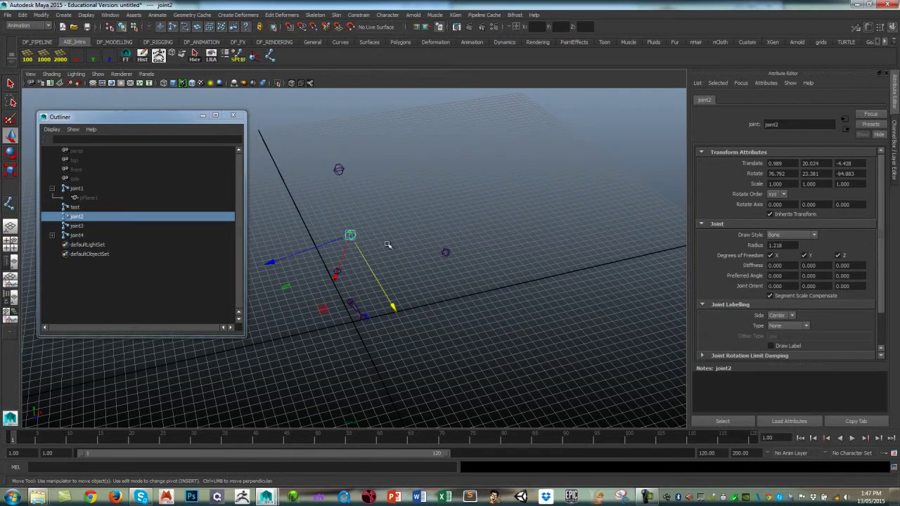
Step: Copy joint2's Rotate values 76.792, 23.381, -94.883 into Joint Orient X, Y, Z
left_click_drag(397, 228, 366, 241, "alt")
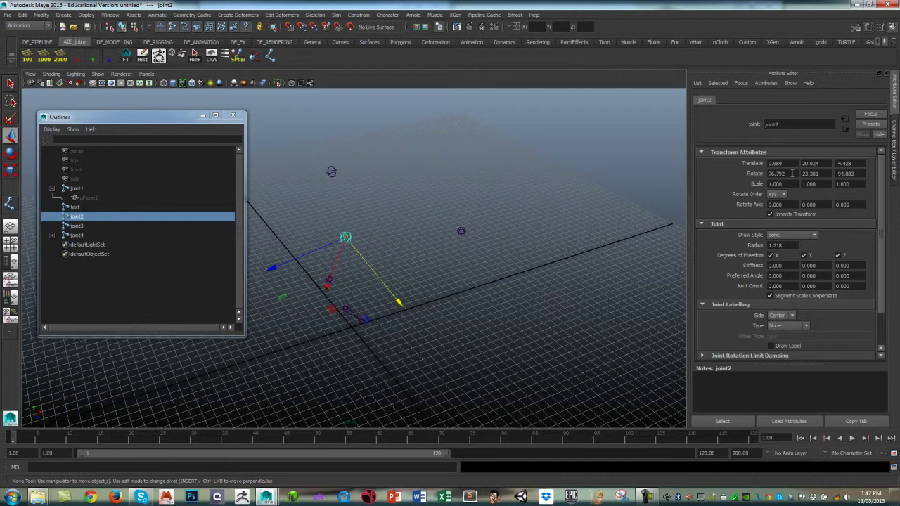
left_click(794, 173)
left_click(786, 286)
left_click(803, 174)
key("ctrl+c")
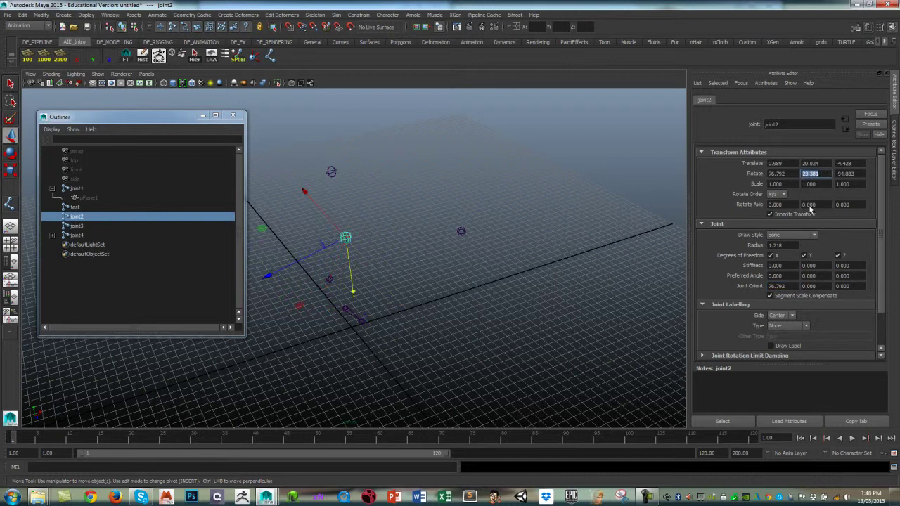
left_click(806, 286)
key("ctrl+v")
left_click(858, 173)
key("ctrl+c")
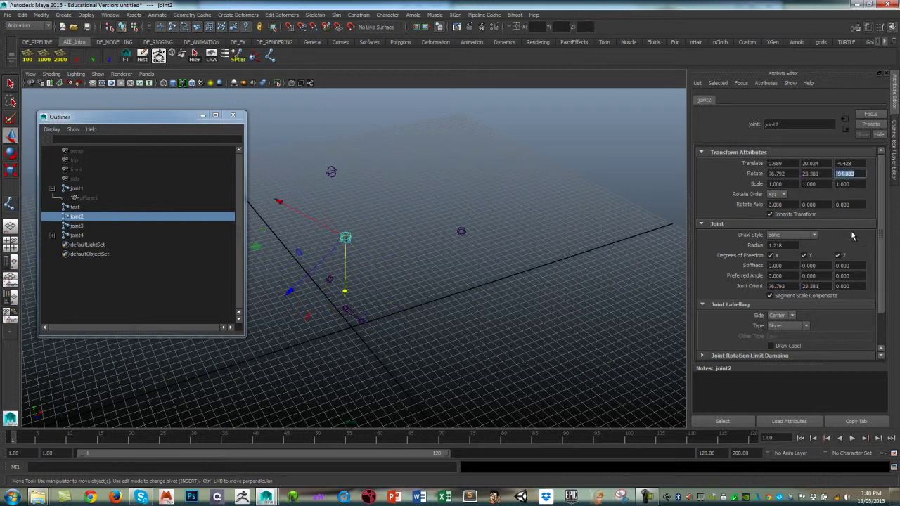
left_click(851, 286)
key("ctrl+v")
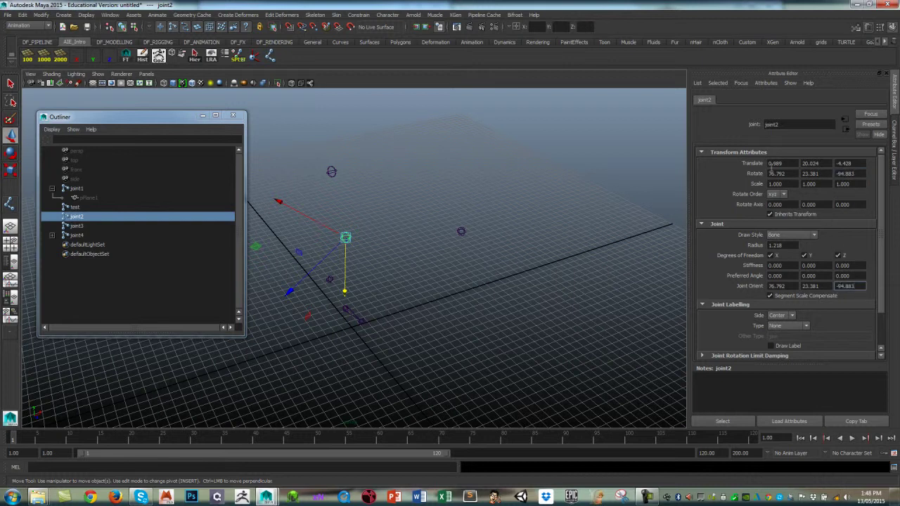
Step: Set joint2's Rotate X, Y, Z to 0 and inspect the reoriented joint
left_click(774, 173)
type("0")
key("Tab")
type("0")
key("Tab")
type("0")
key("Return")
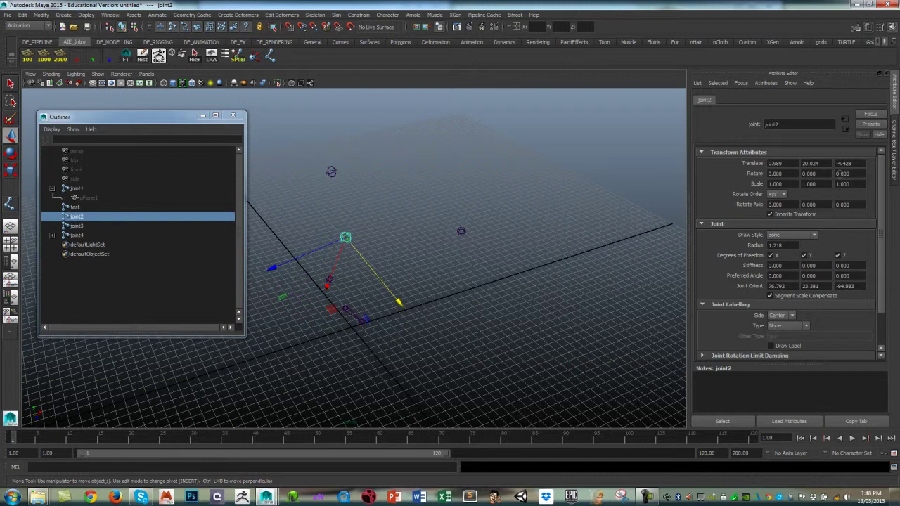
left_click_drag(547, 248, 377, 238, "alt")
left_click(365, 172)
left_click_drag(408, 209, 409, 285, "alt")
left_click(377, 241)
Step: Select joint4 as the aim target, then add joint3 as the constrained joint
left_click_drag(416, 253, 533, 237, "alt")
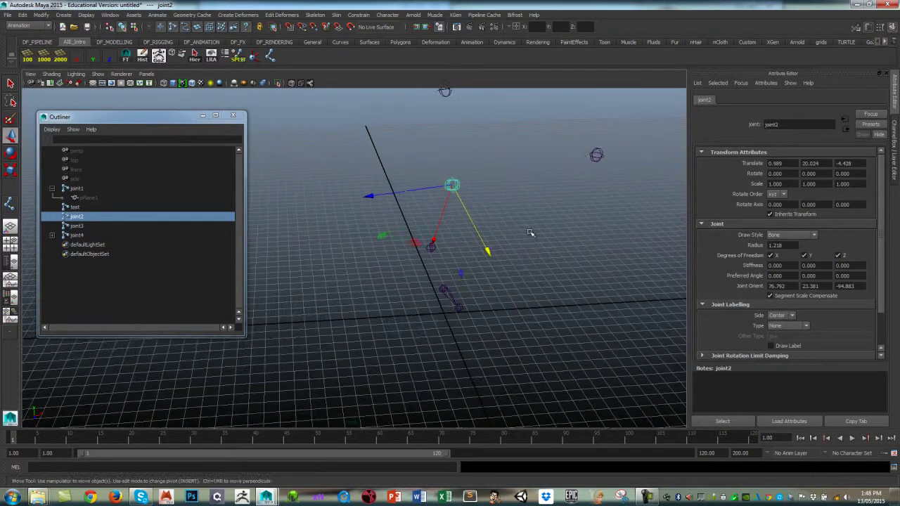
left_click(475, 230)
left_click(432, 249)
mouse_move(476, 260)
left_mouse_down("alt")
mouse_move(485, 259)
mouse_move(469, 262)
left_mouse_up("alt")
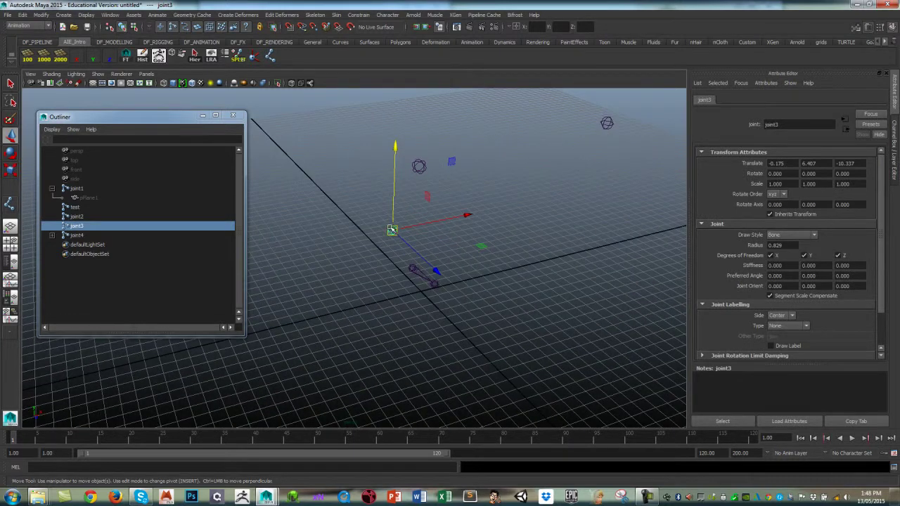
left_click(413, 269)
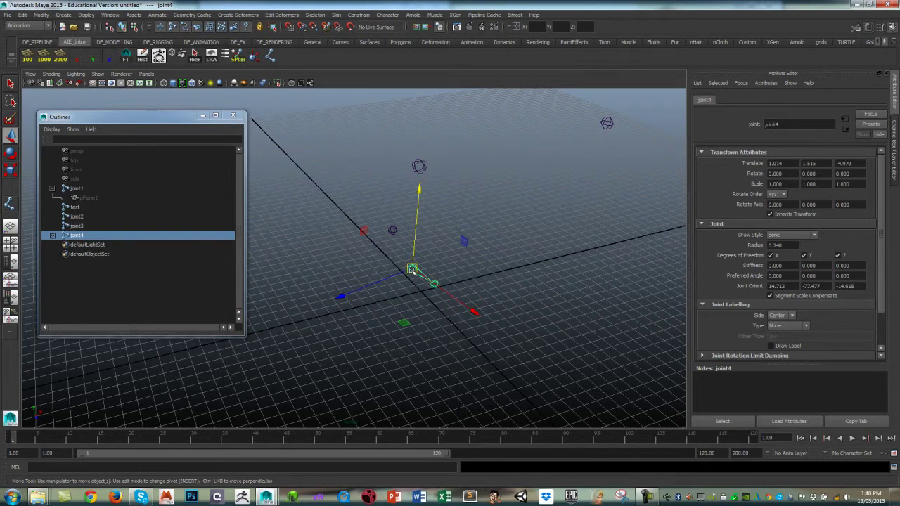
left_click(392, 231)
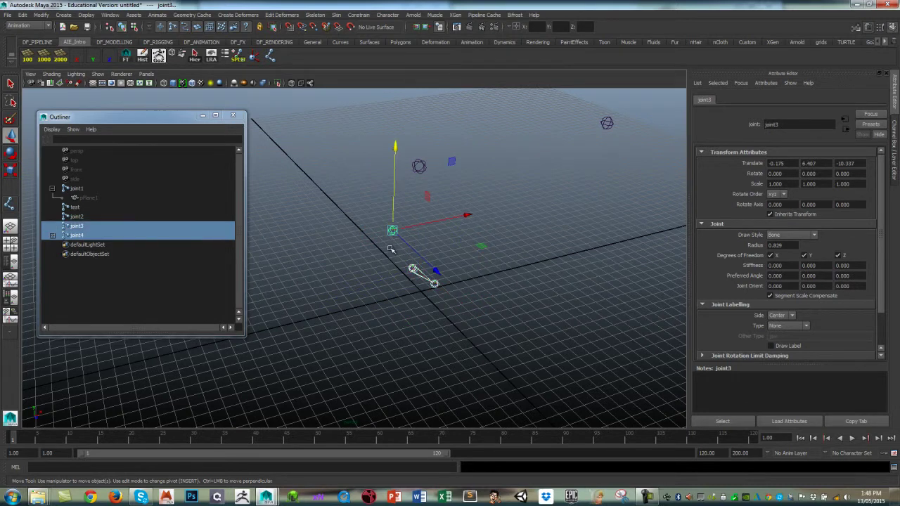
Step: Apply an aim constraint with test as up object, rotating joint3 to 72.149, -46.831, -76.344
left_click(360, 15)
left_click(415, 35)
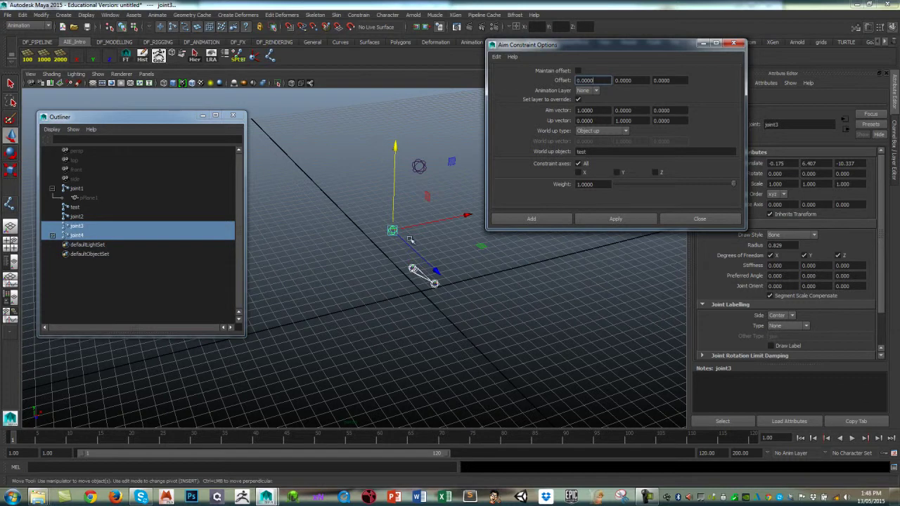
middle_click_drag(406, 266, 384, 267, "alt")
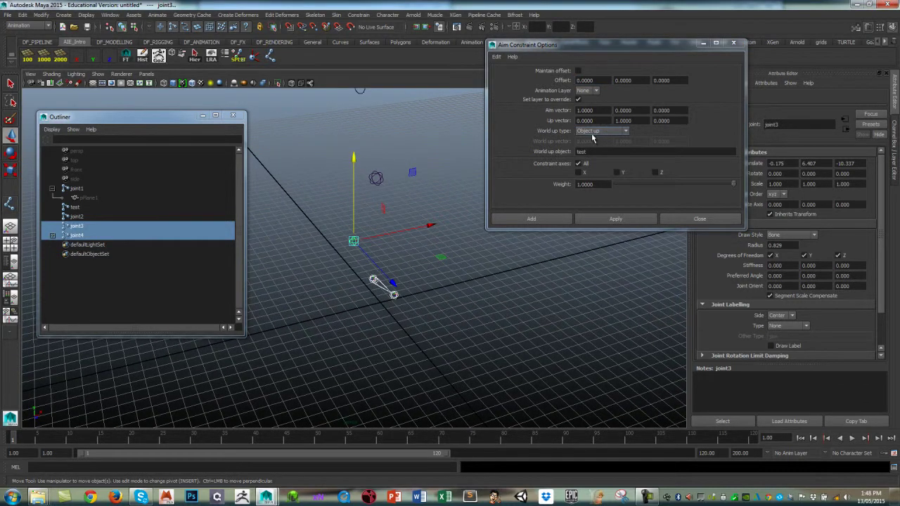
middle_click_drag(476, 277, 409, 305, "alt")
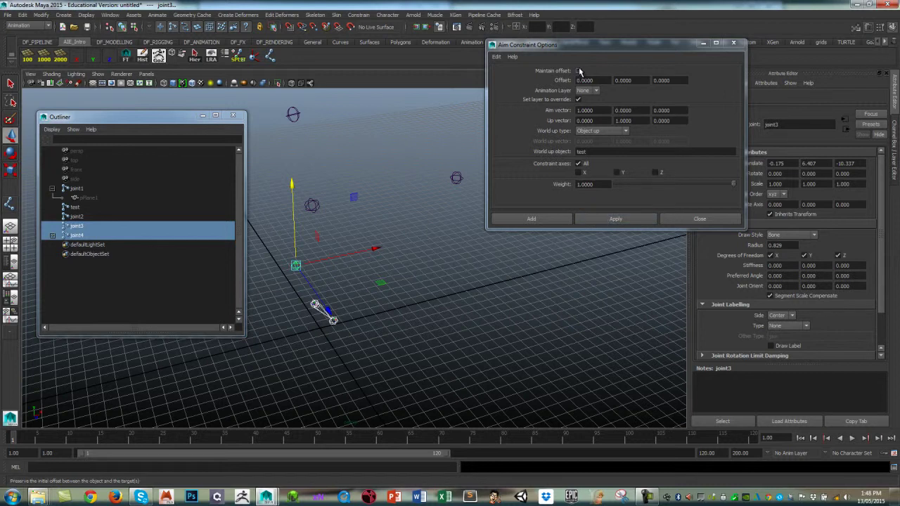
left_click(614, 218)
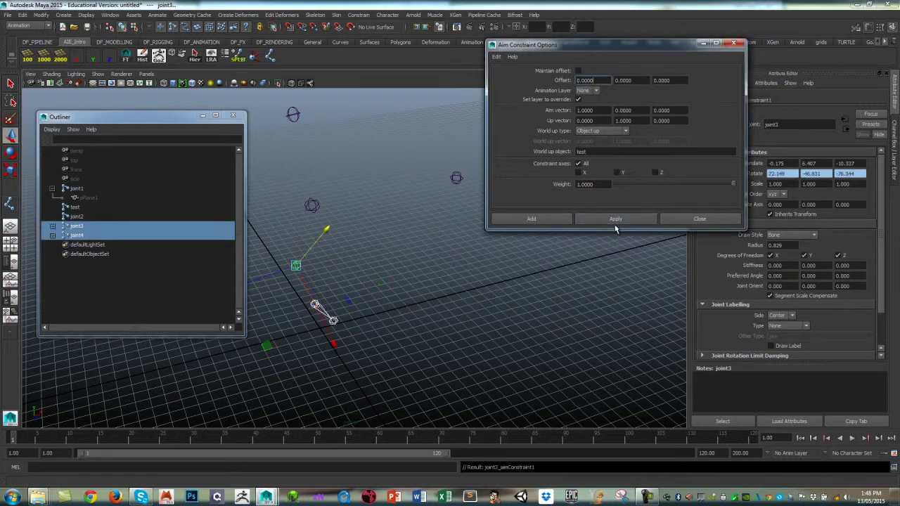
left_click_drag(528, 311, 432, 233, "alt")
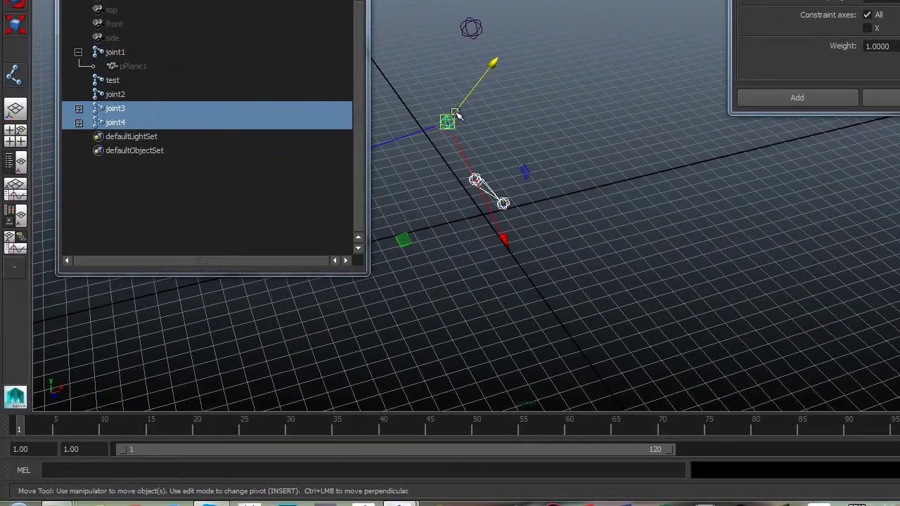
Step: Delete joint3_aimConstraint1 under joint3 in the Outliner, then reselect joint3
left_click_drag(581, 119, 651, 116, "alt")
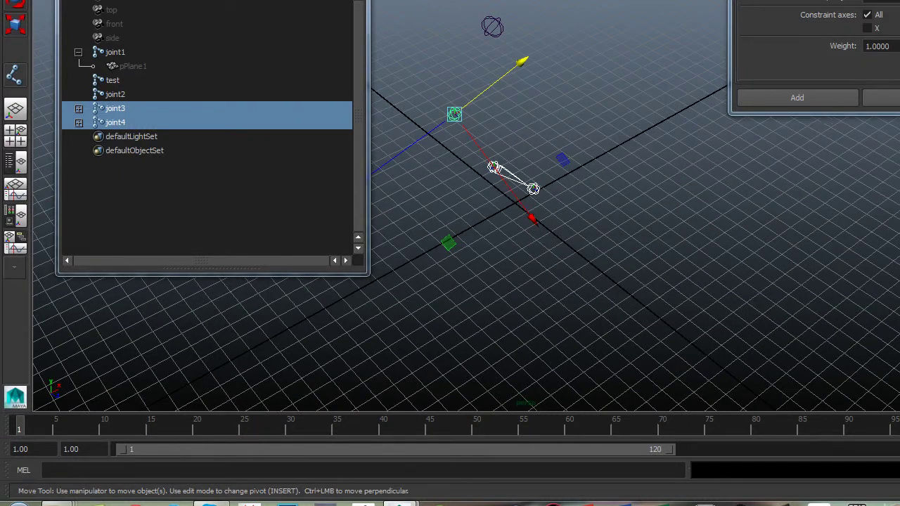
middle_click_drag(768, 179, 814, 156, "alt")
left_click_drag(814, 156, 824, 167, "alt")
left_click(824, 166)
left_click_drag(552, 102, 570, 135)
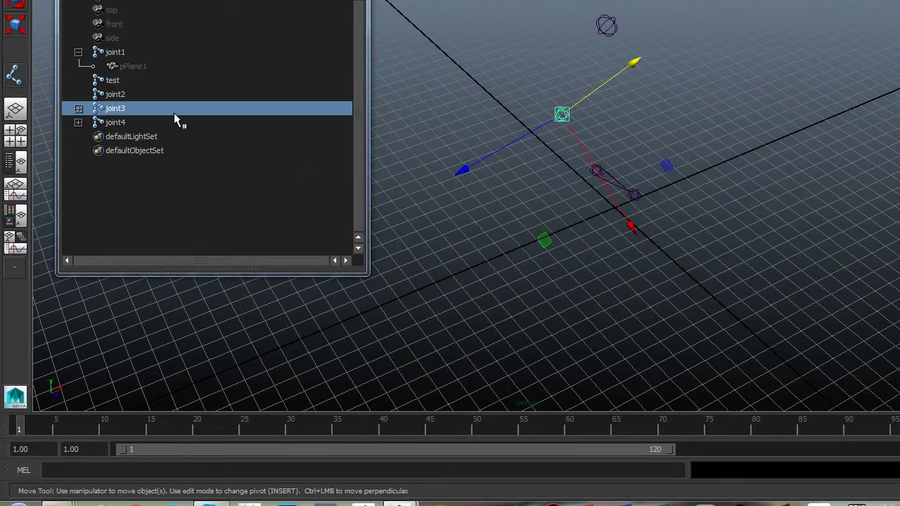
left_click(79, 109)
left_click(178, 127)
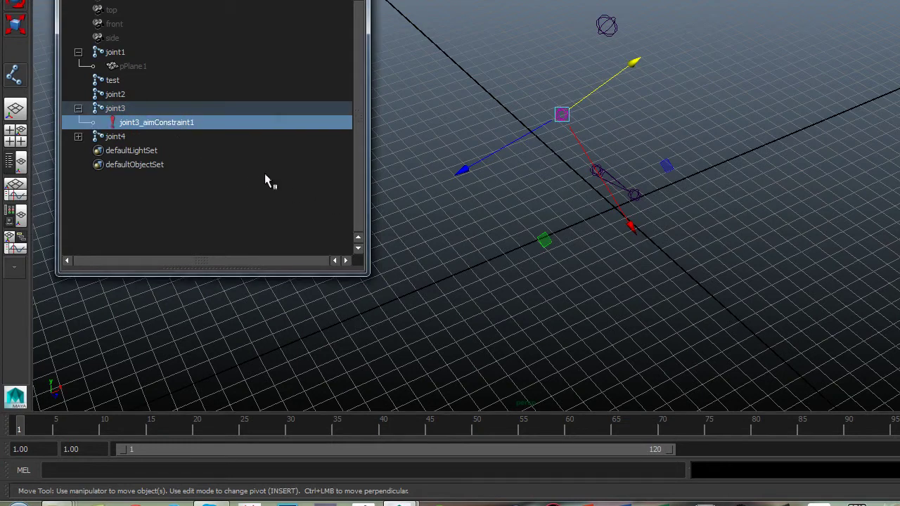
key("Delete")
left_click_drag(542, 93, 584, 141)
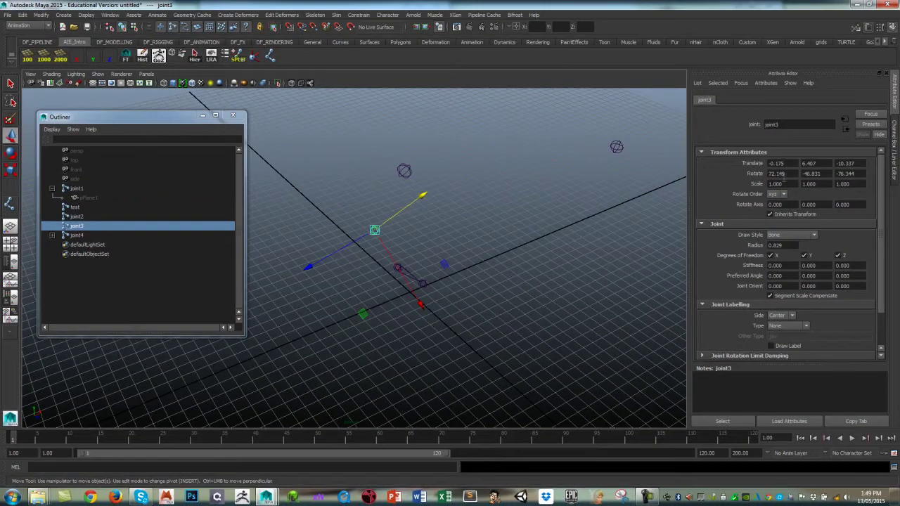
Step: Copy joint3's Rotate values 72.149, -46.831, -76.344 into Joint Orient X, Y, Z
double_click(779, 173)
key("ctrl+c")
double_click(778, 286)
key("ctrl+v")
double_click(811, 174)
key("ctrl+c")
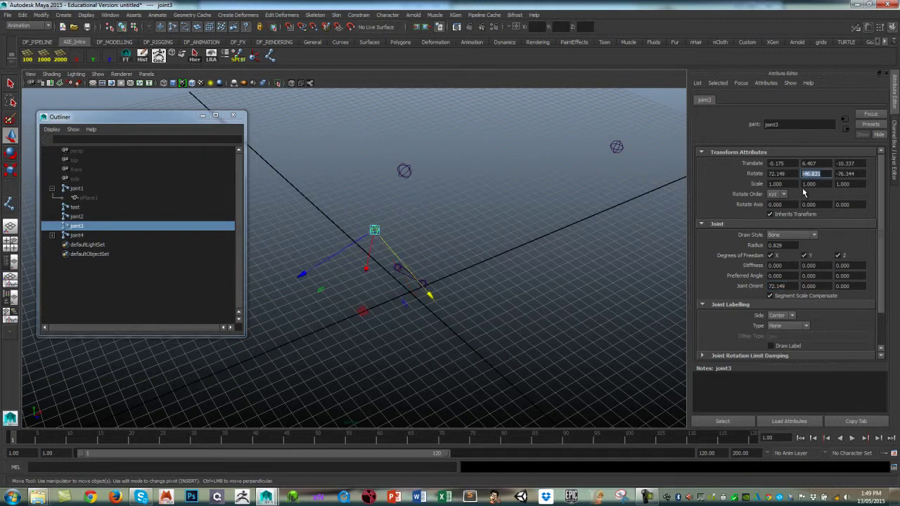
double_click(809, 286)
key("ctrl+v")
double_click(837, 173)
key("ctrl+c")
double_click(844, 286)
key("ctrl+v")
Step: Set joint3's Rotate X, Y, Z to 0
double_click(775, 173)
type("0")
key("Tab")
type("0")
key("Tab")
type("0")
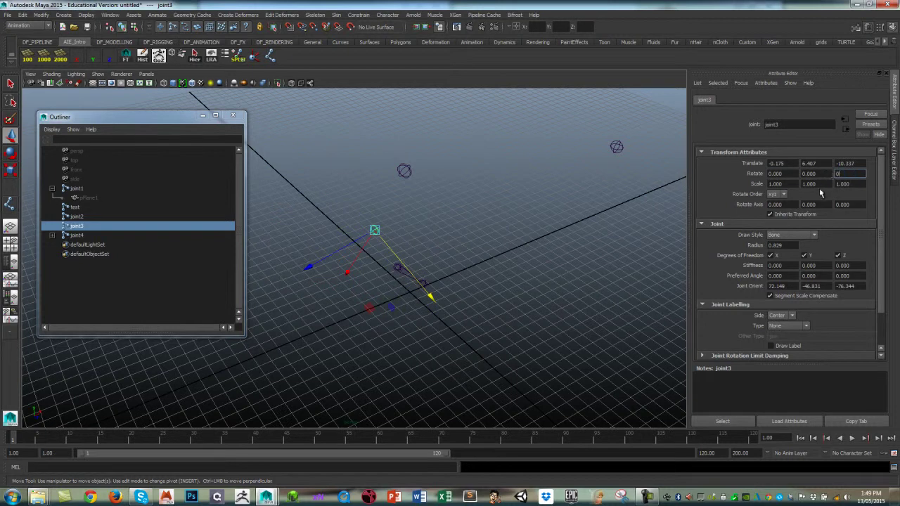
key("Return")
left_click_drag(539, 281, 535, 311, "alt")
Step: Select joint3, joint2 and joint1 in turn to check their values
left_click(498, 294)
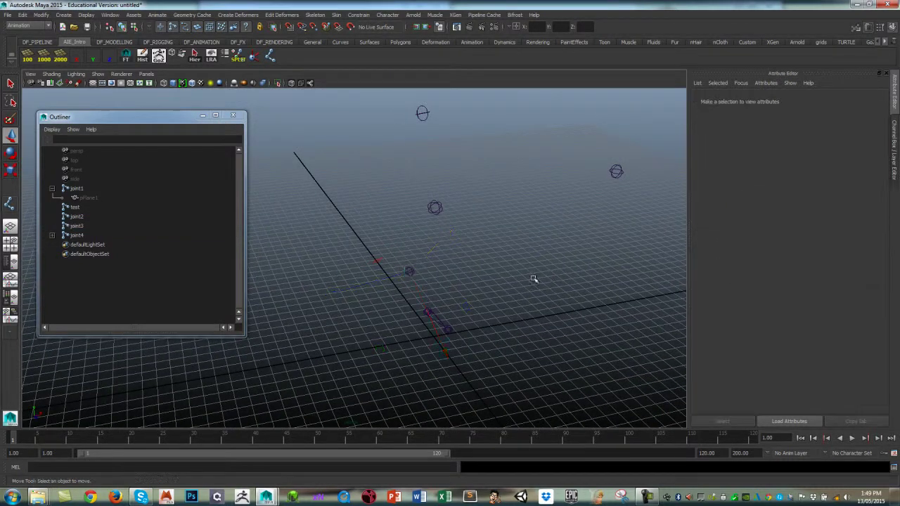
left_click(426, 315)
left_click_drag(428, 316, 422, 246, "alt")
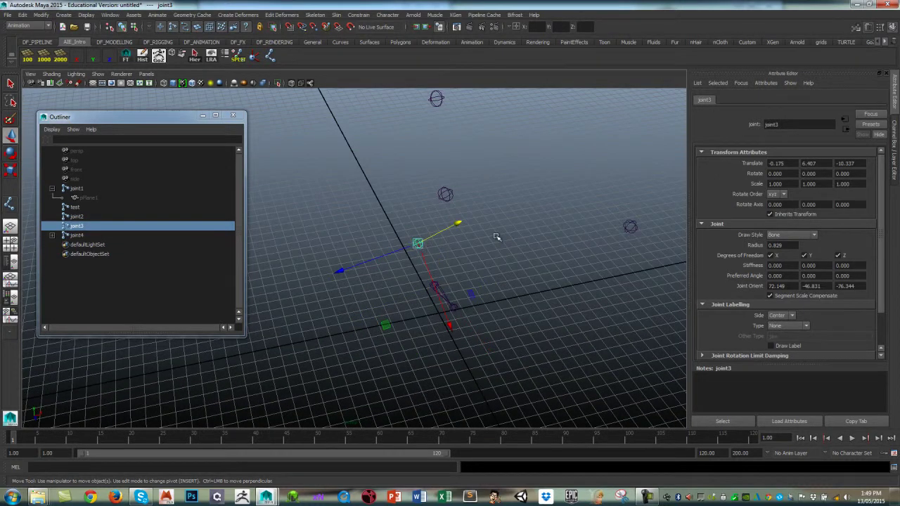
left_click_drag(500, 230, 421, 261, "alt")
left_click(456, 208)
left_click(445, 101)
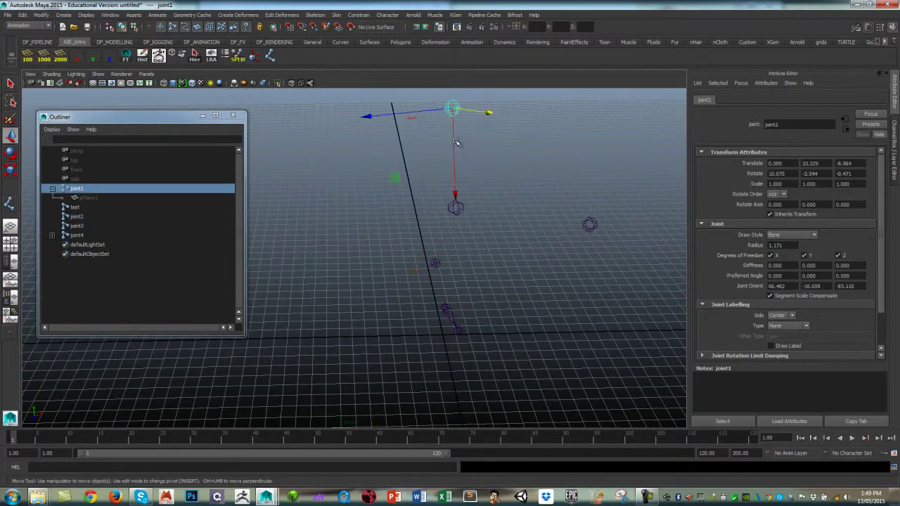
Step: Delete the test helper joint, then select joint4 followed by joint3
left_click(589, 223)
mouse_move(582, 258)
left_mouse_down("alt")
mouse_move(559, 263)
mouse_move(571, 253)
left_mouse_up("alt")
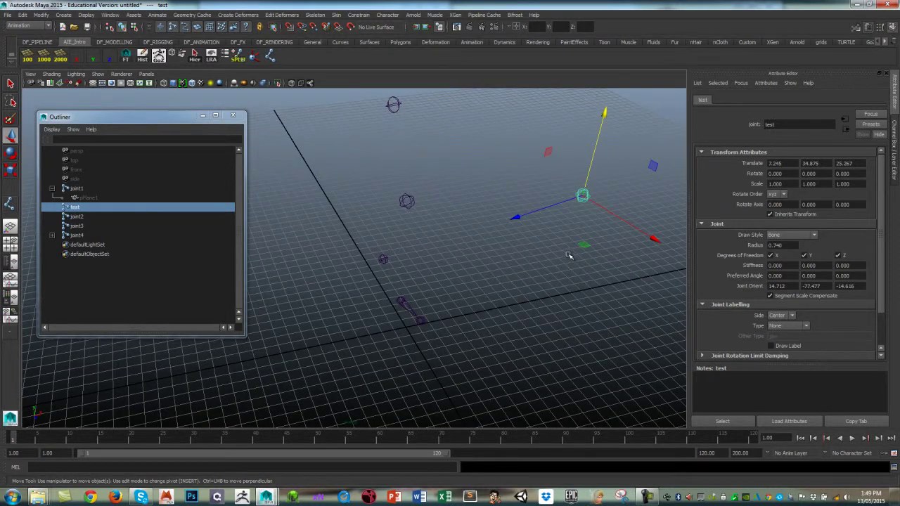
key("Delete")
left_click_drag(556, 255, 517, 263, "alt")
left_click(413, 307)
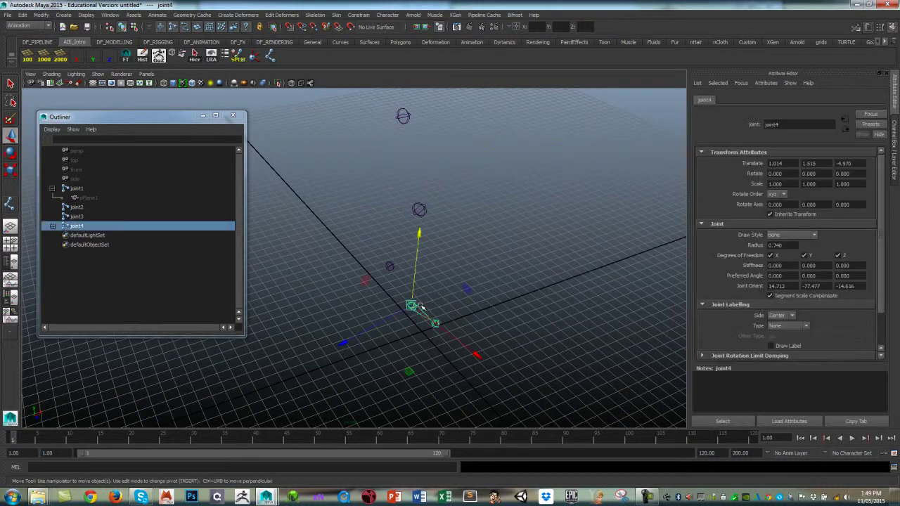
left_click(391, 270, "shift")
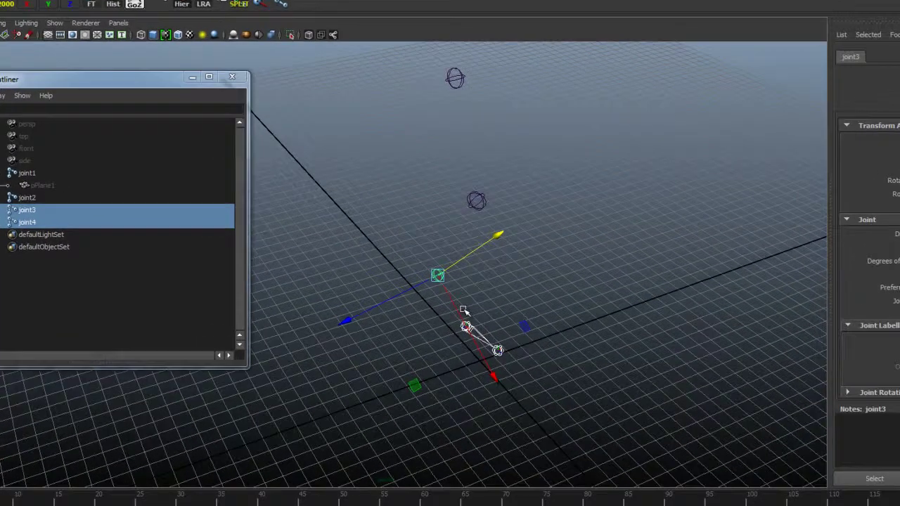
Step: Parent joint4 under joint3, joint3 under joint2, and joint2 under joint1
key("p")
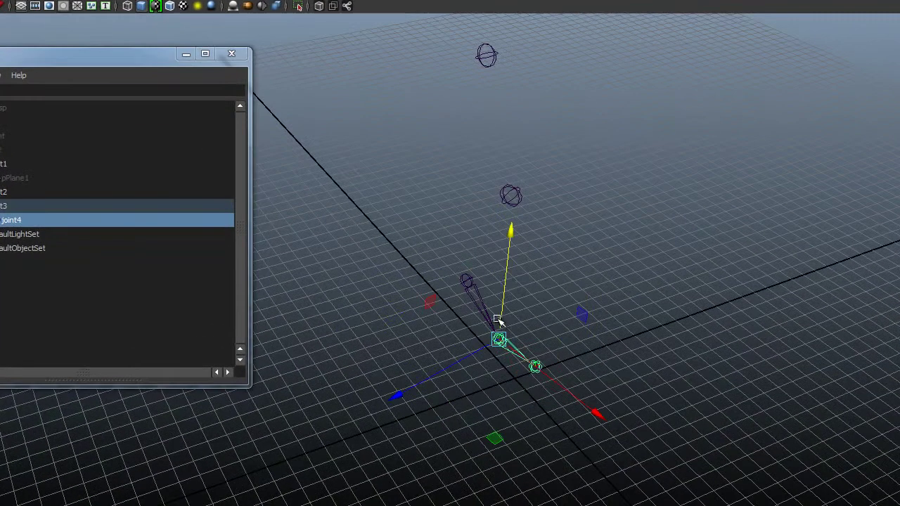
left_click(467, 283)
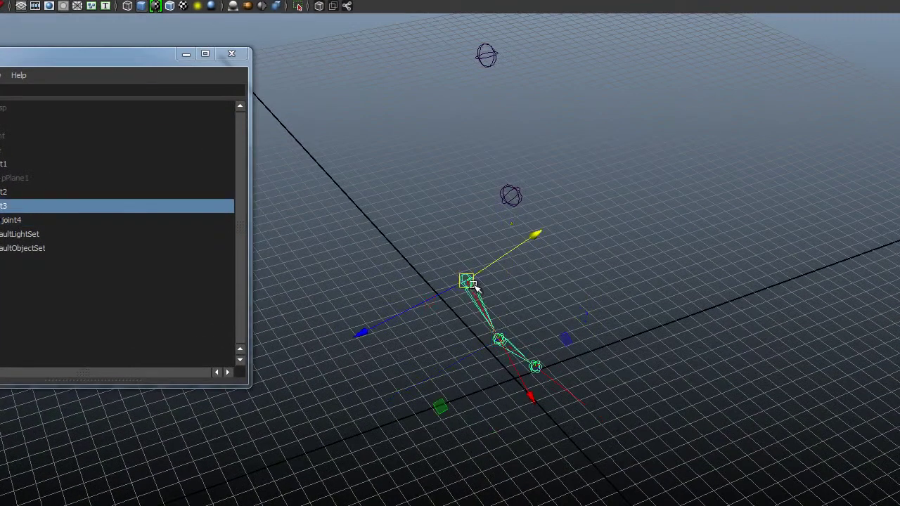
left_click(510, 196, "shift")
key("p")
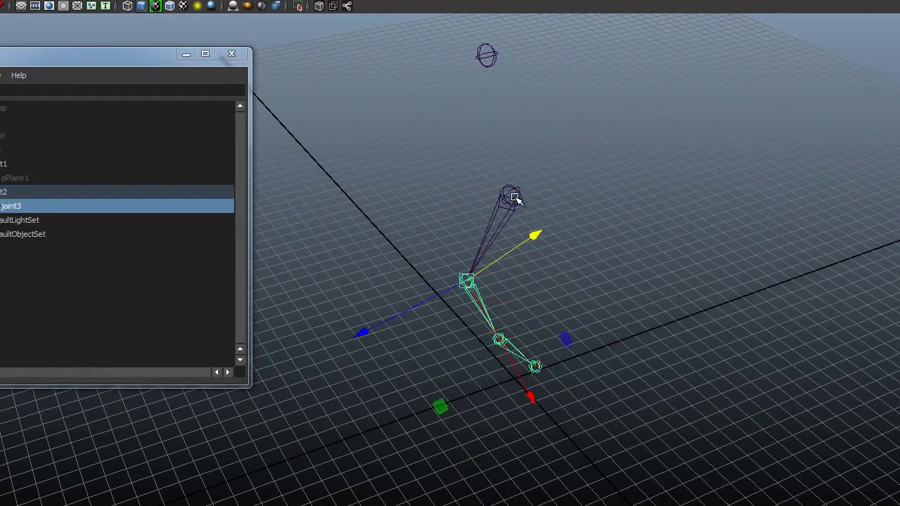
left_click(488, 56, "shift")
key("p")
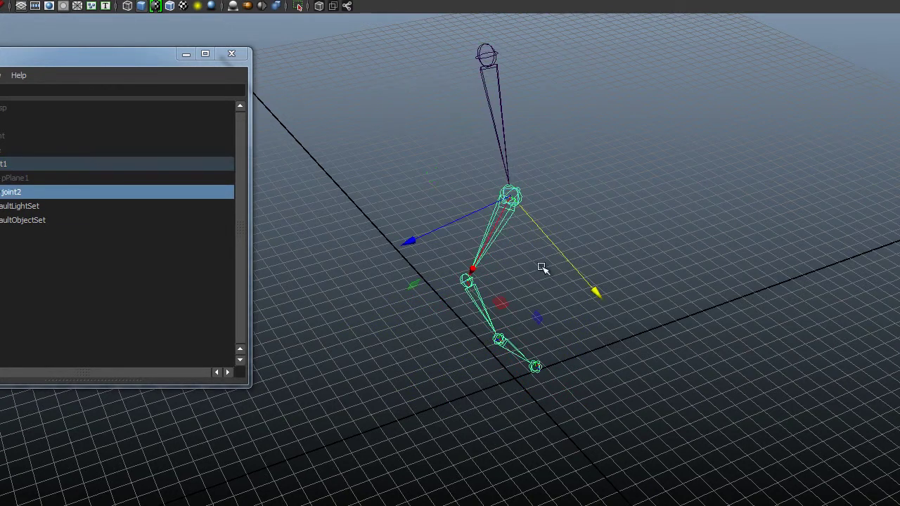
Step: Select joint2 and joint3 to check the rebuilt leg chain
left_click(514, 239)
left_click(517, 243)
middle_click_drag(532, 255, 527, 249, "alt")
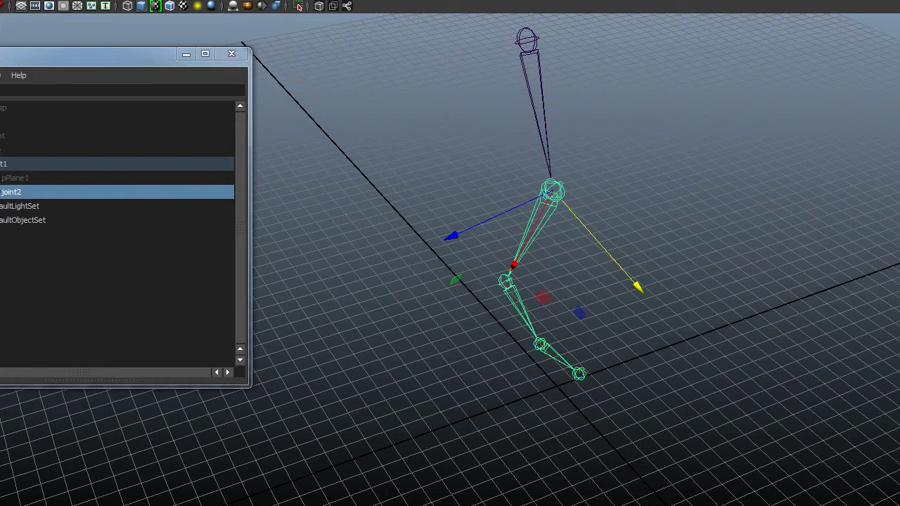
left_click(579, 272)
left_click(514, 298)
left_click_drag(675, 278, 607, 261, "alt")
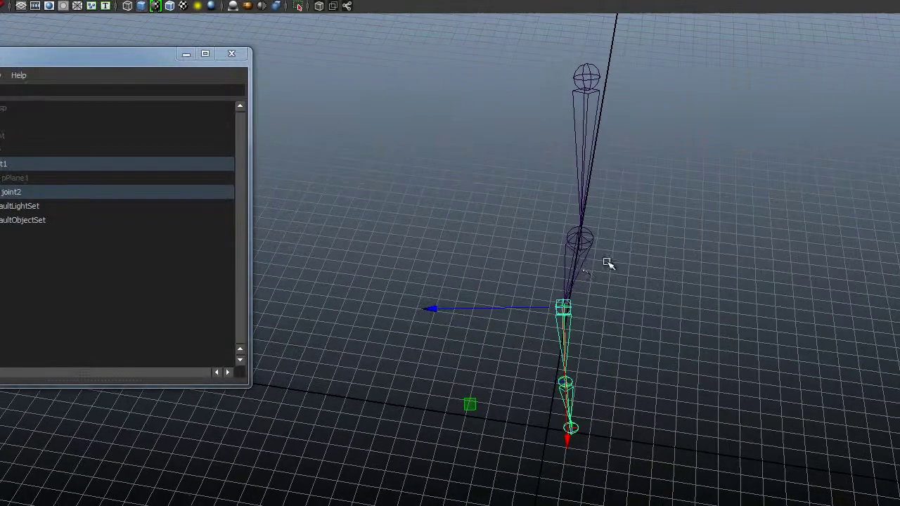
Step: Unhide pPlane1 with Shift+H and view it alongside the joint chain
left_click(45, 179)
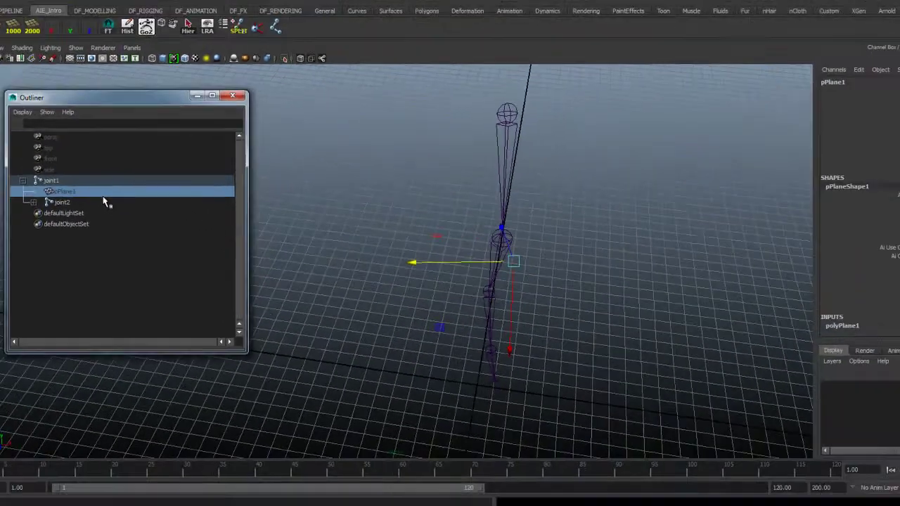
key("shift+h")
left_click_drag(569, 251, 445, 256, "alt")
left_click(450, 203)
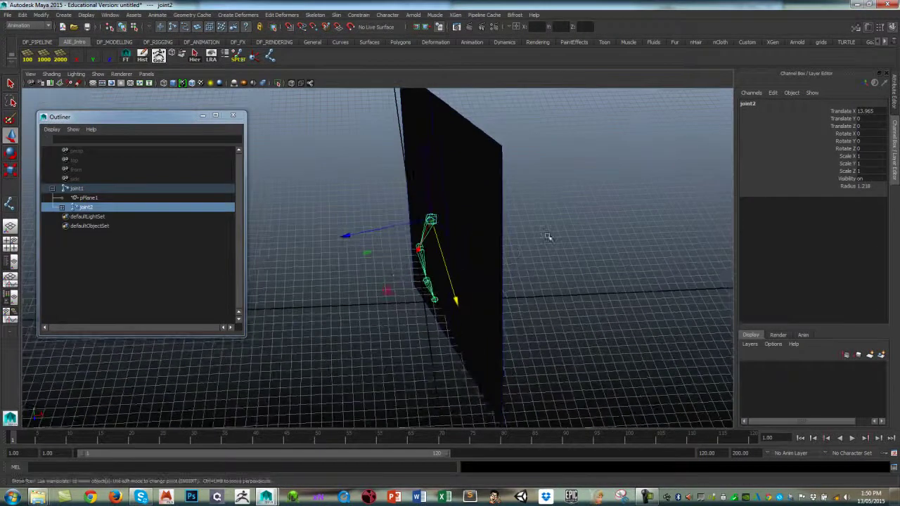
mouse_move(546, 232)
left_mouse_down("alt")
mouse_move(512, 219)
mouse_move(552, 219)
left_mouse_up("alt")
middle_click_drag(567, 211, 570, 238, "alt")
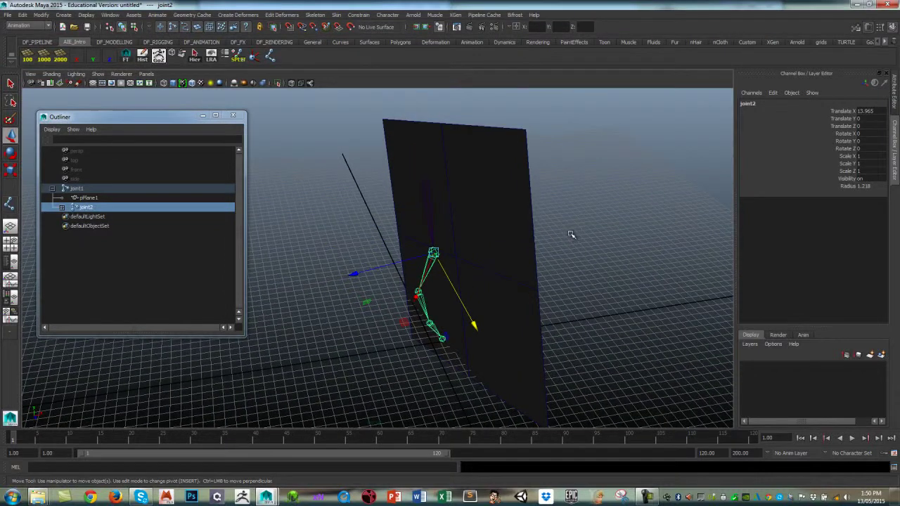